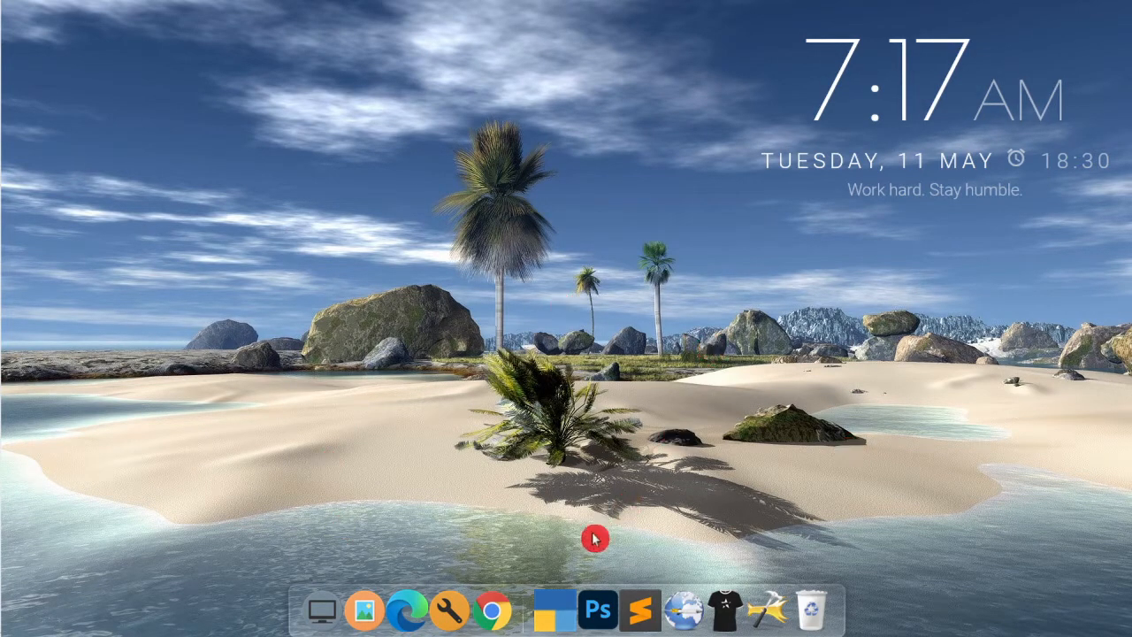
Download the TallyPrime installer to D:\software, then launch TallyPrime from the dock
click(502, 610)
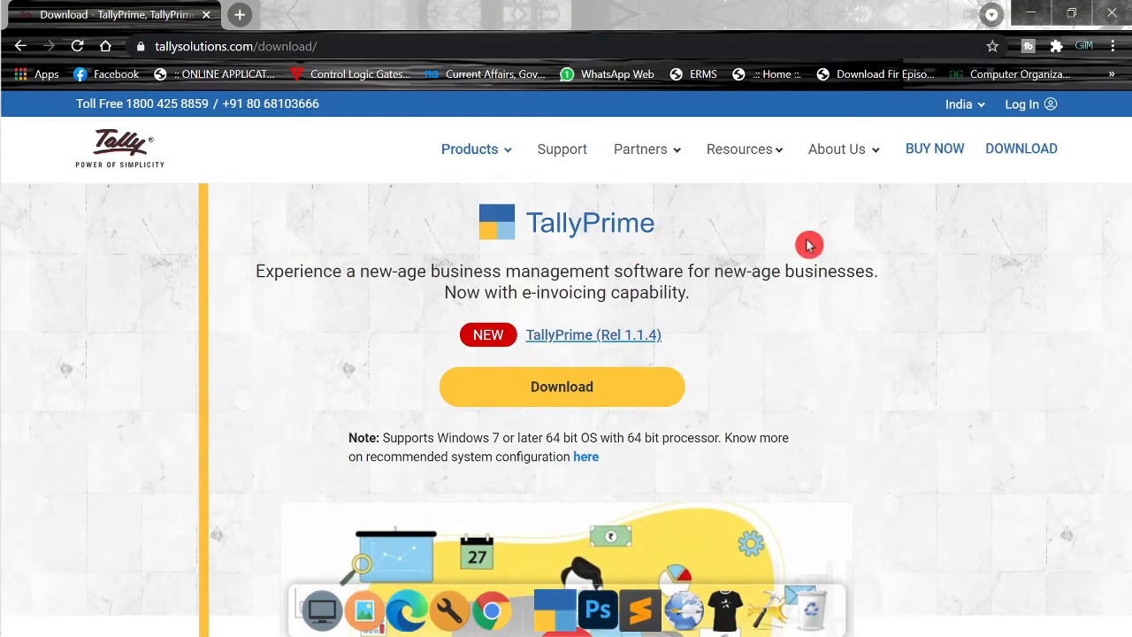
mouse_move(25, 7)
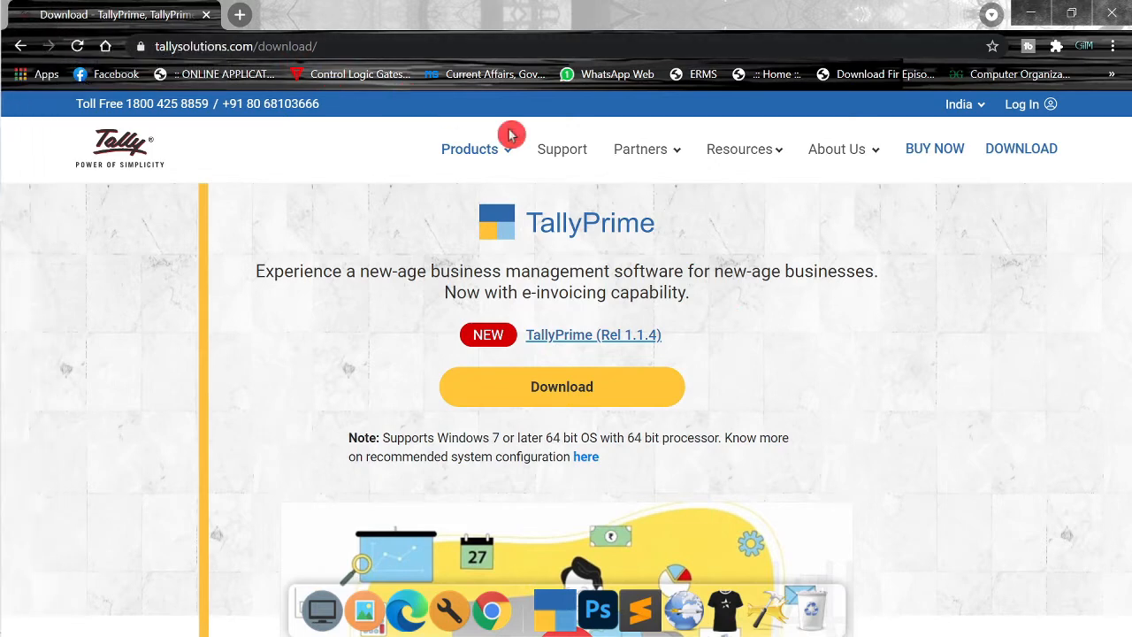
click(646, 404)
click(919, 383)
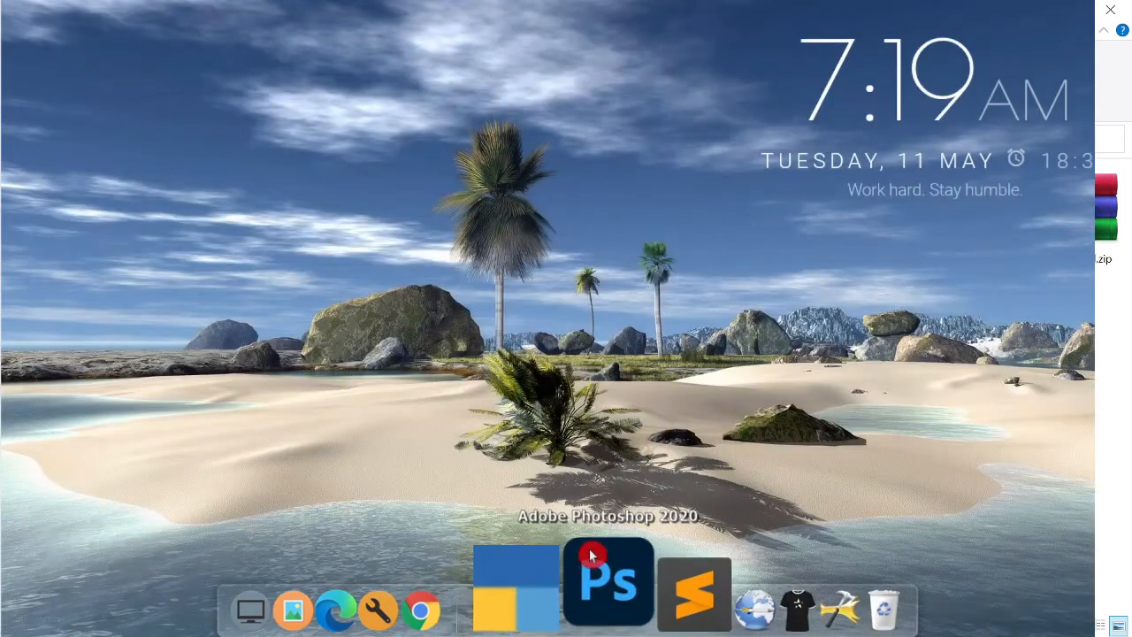
click(558, 609)
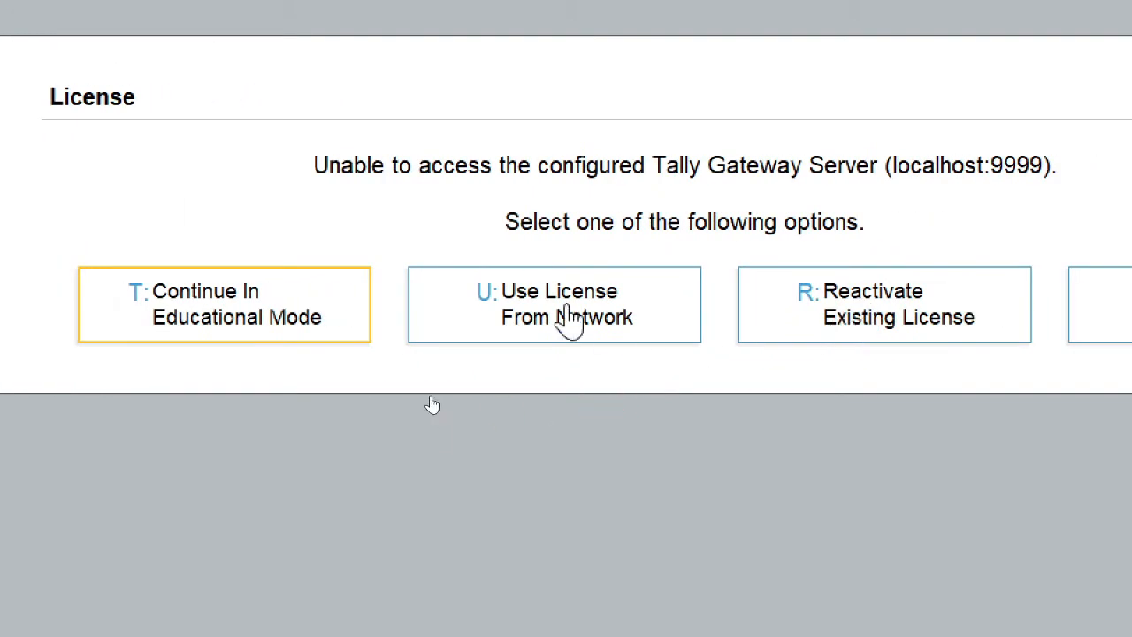
Choose 'T: Continue In Educational Mode' instead of activating a licence
click(588, 363)
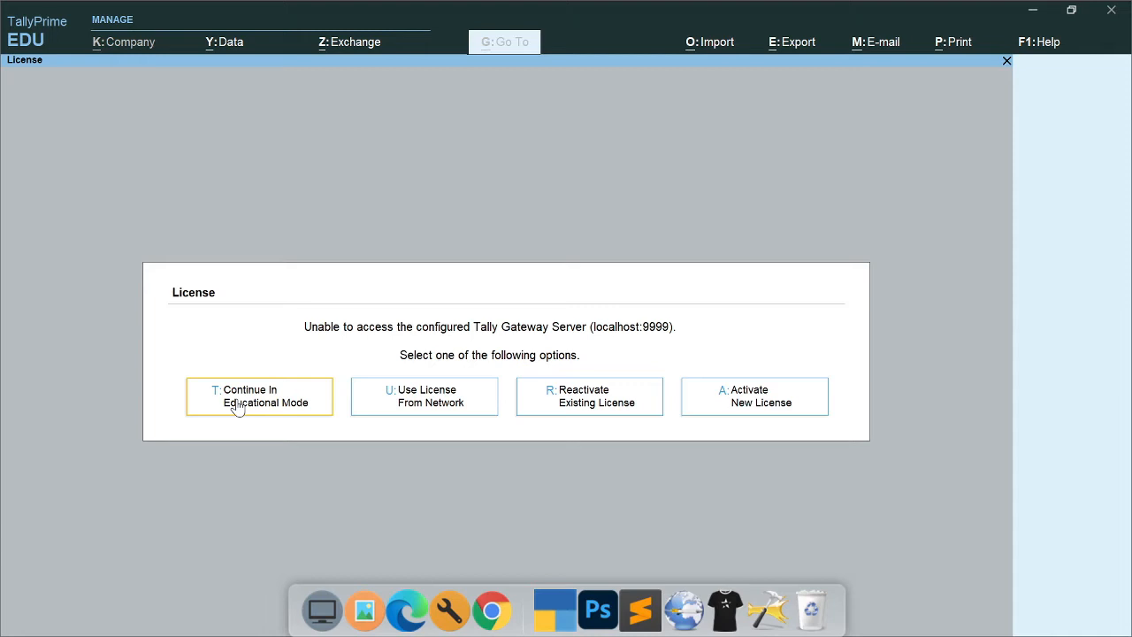
click(237, 402)
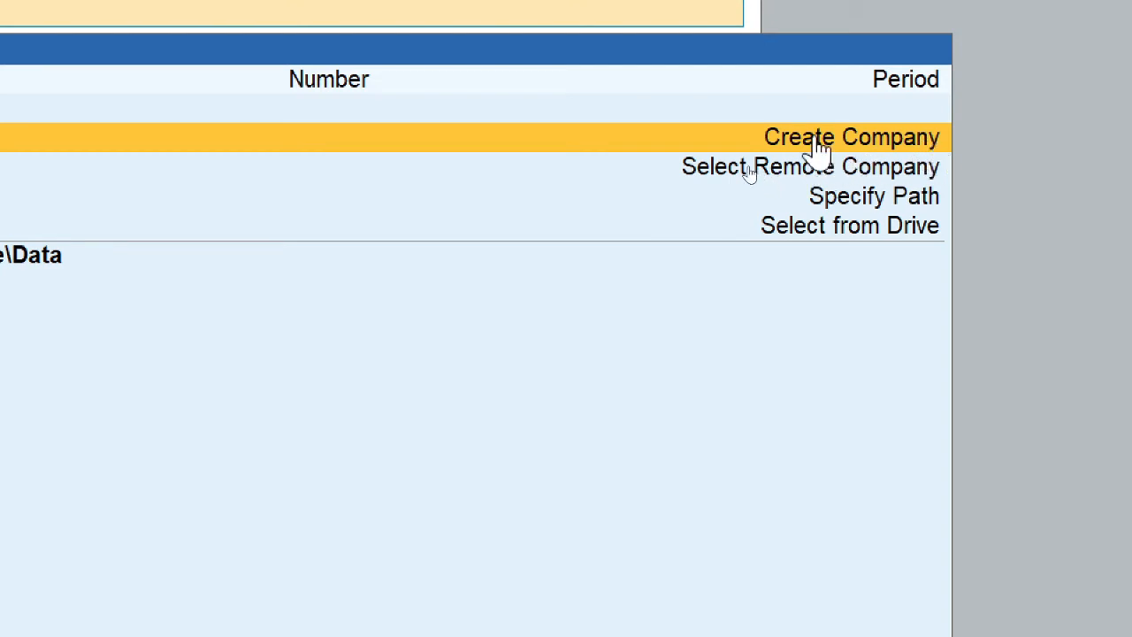
From the companies list in C:\Users\Public\TallyPrime\Data, choose Create Company
click(945, 134)
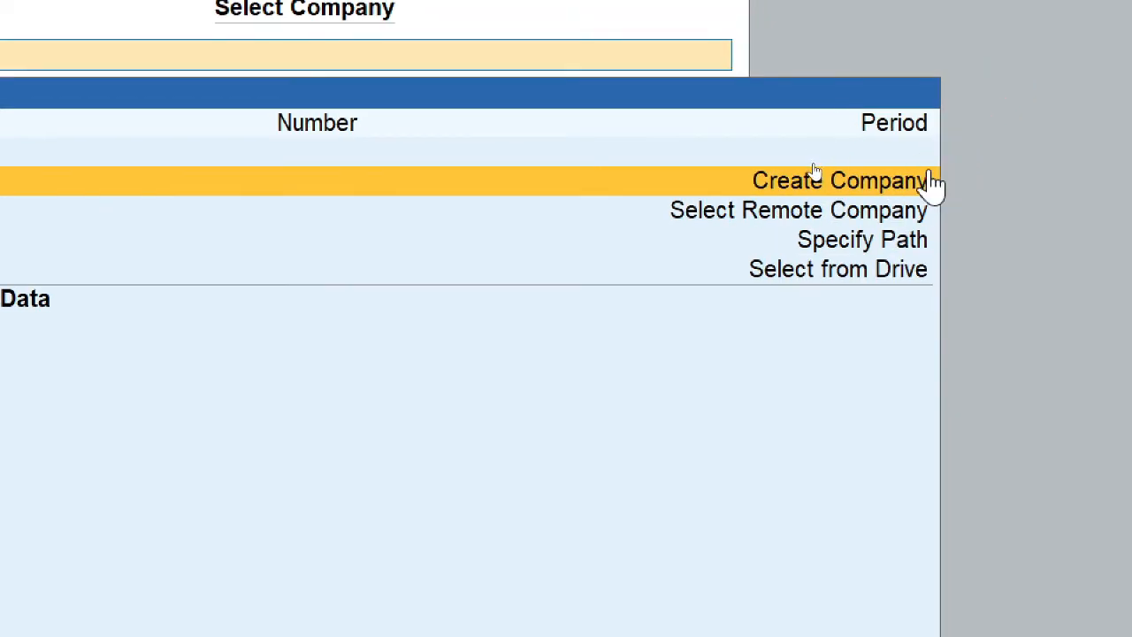
click(896, 178)
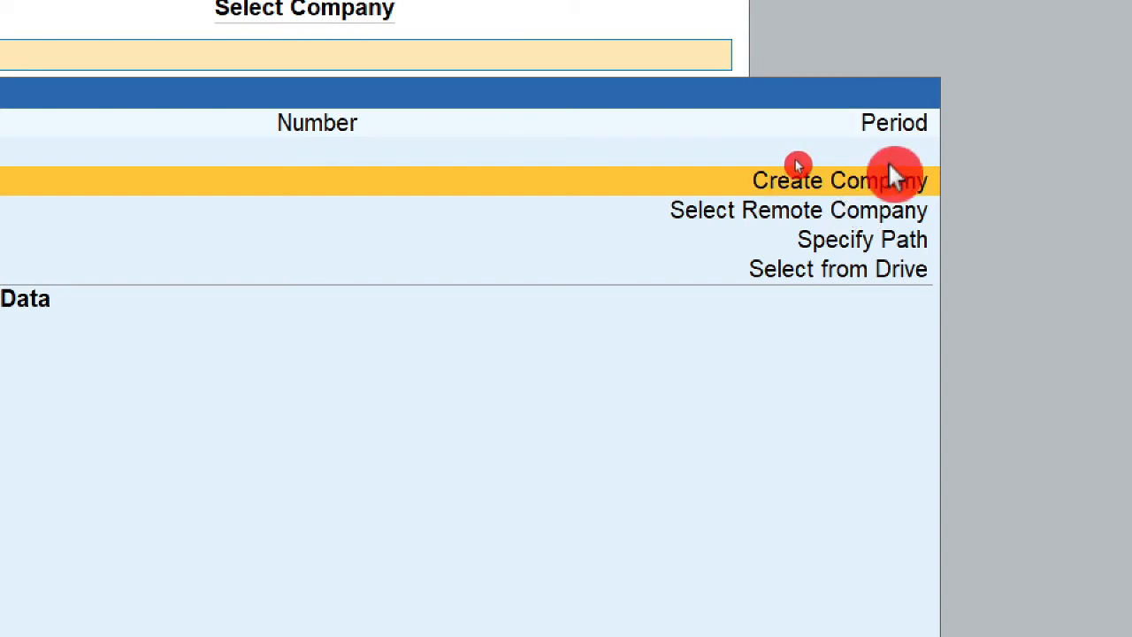
click(911, 208)
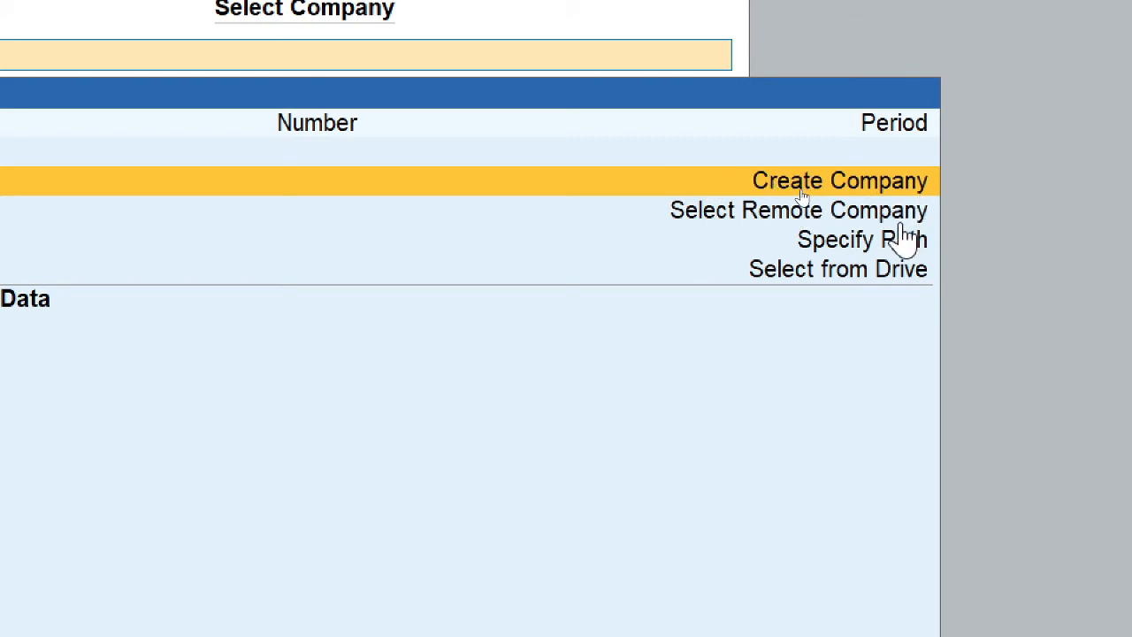
click(836, 209)
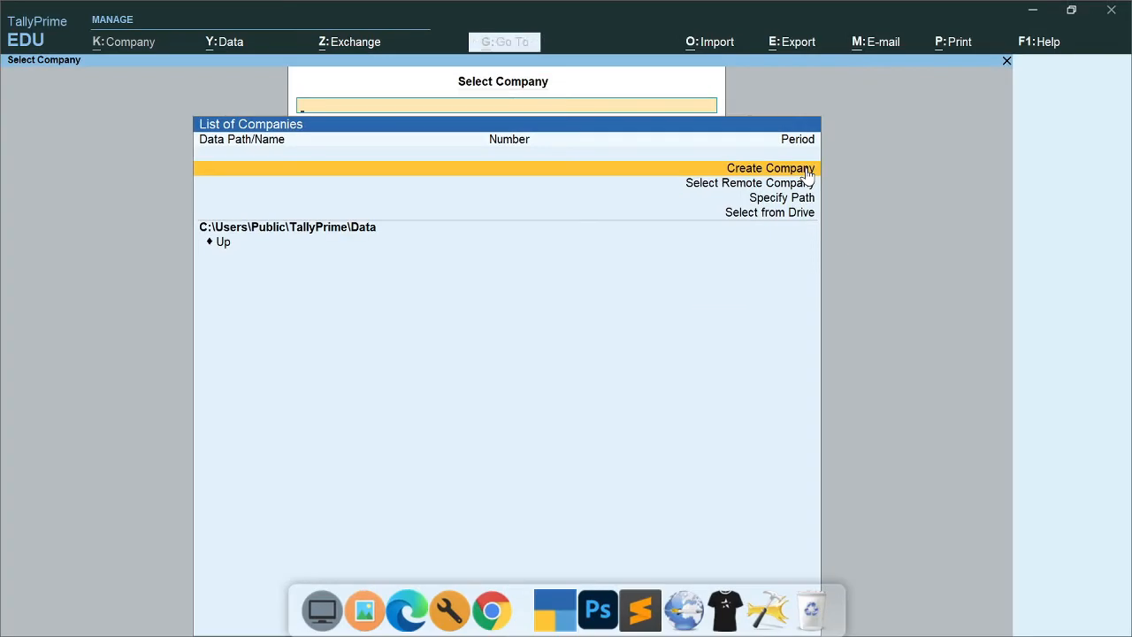
click(805, 168)
Enter 'Vishal Computer' as the Company Name in the Company Creation form
click(806, 170)
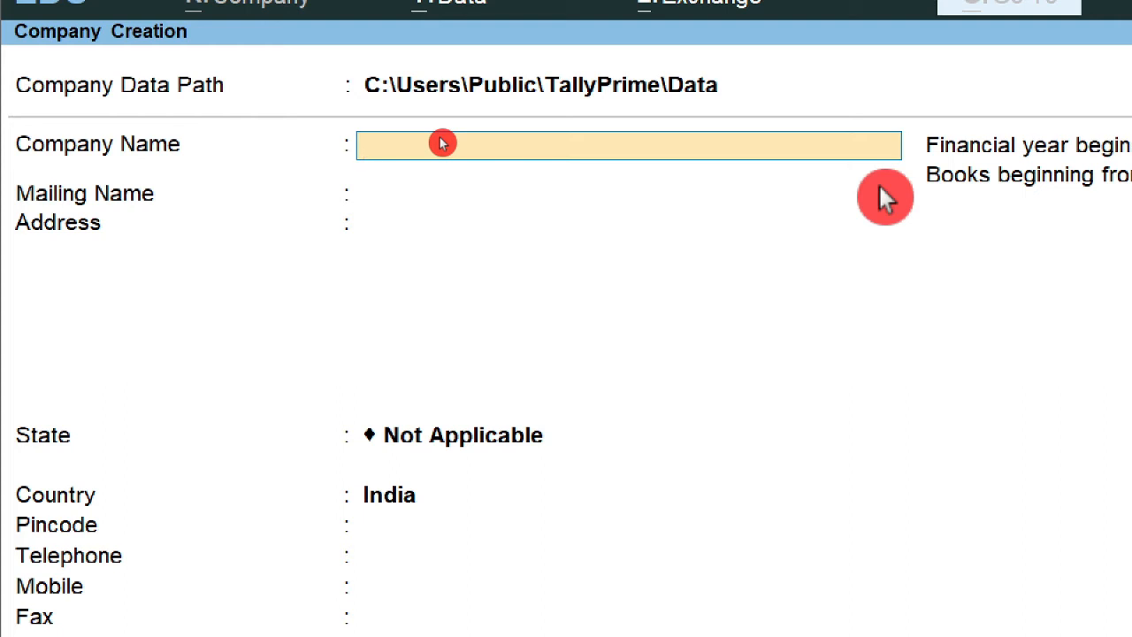
text(Vishal)
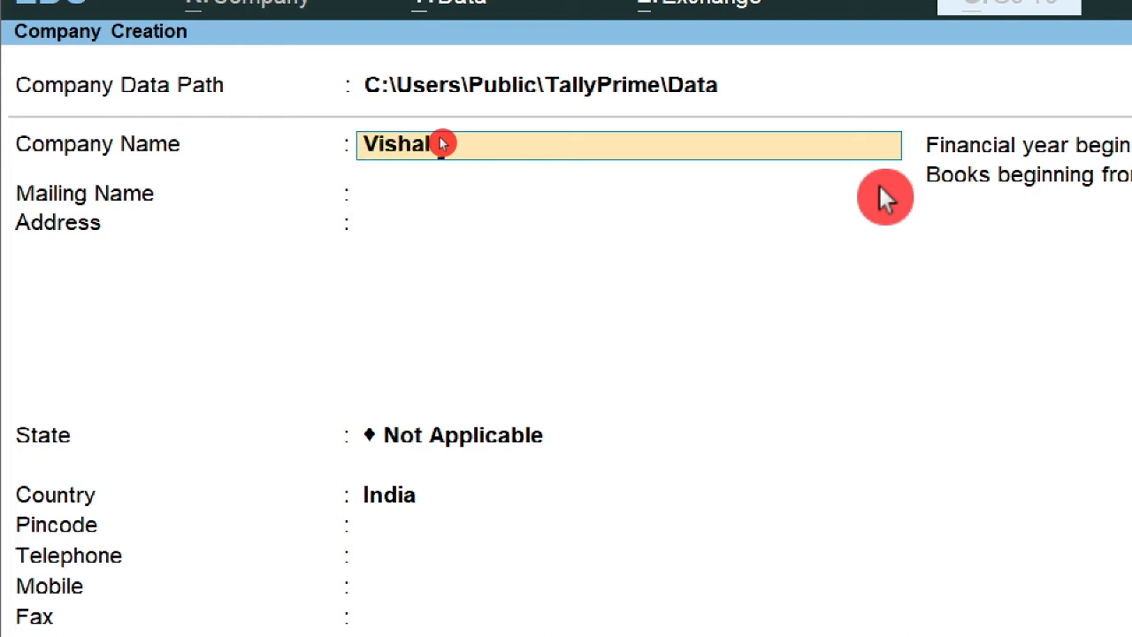
text( Computer)
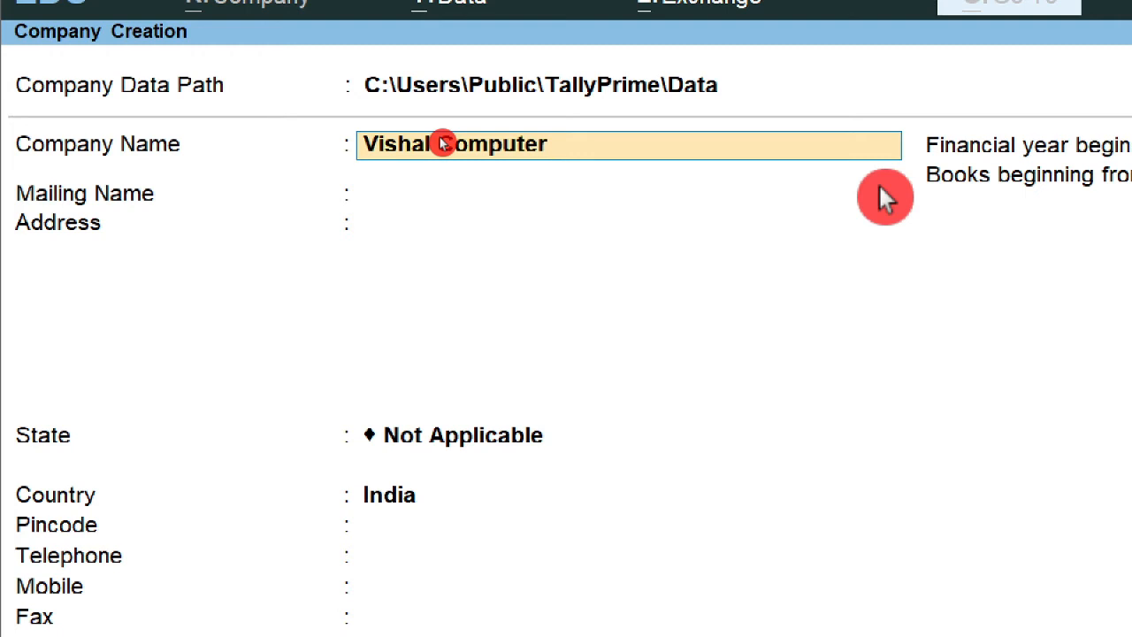
key(Return)
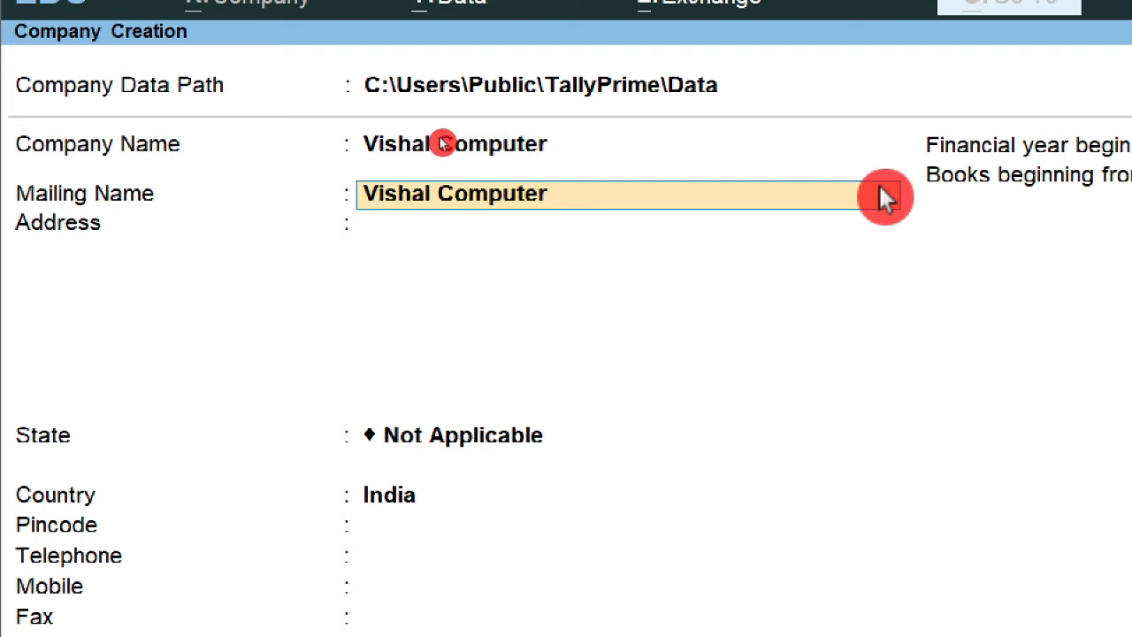
Keep Vishal Computer as mailing name, enter the address line, state Bihar and the pincode
key(Return)
text(Garkha)
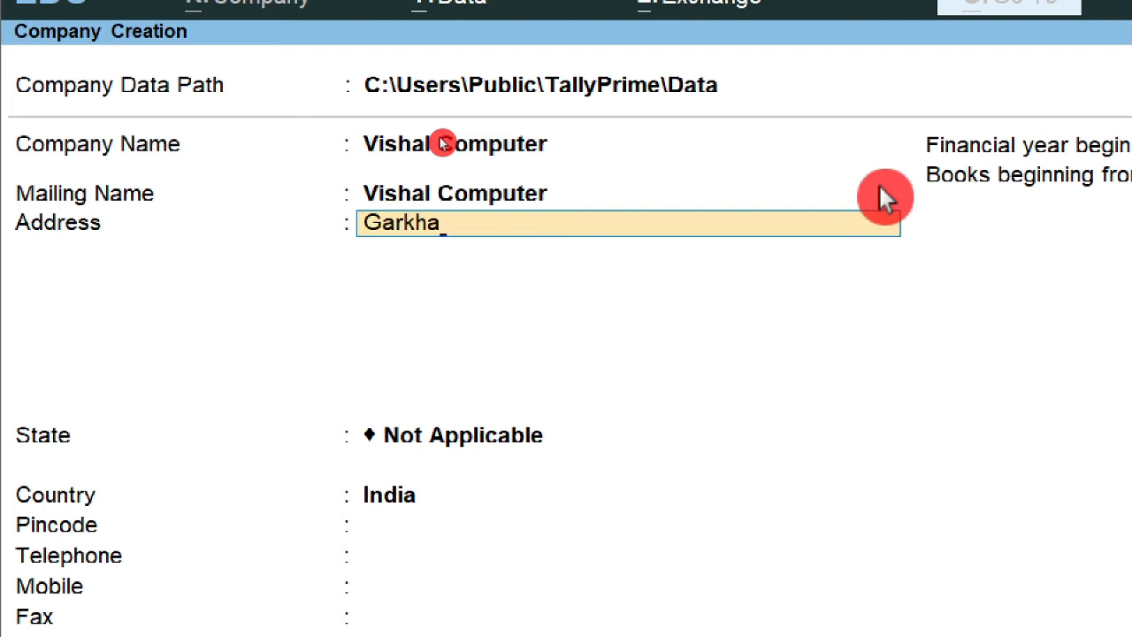
key(Return)
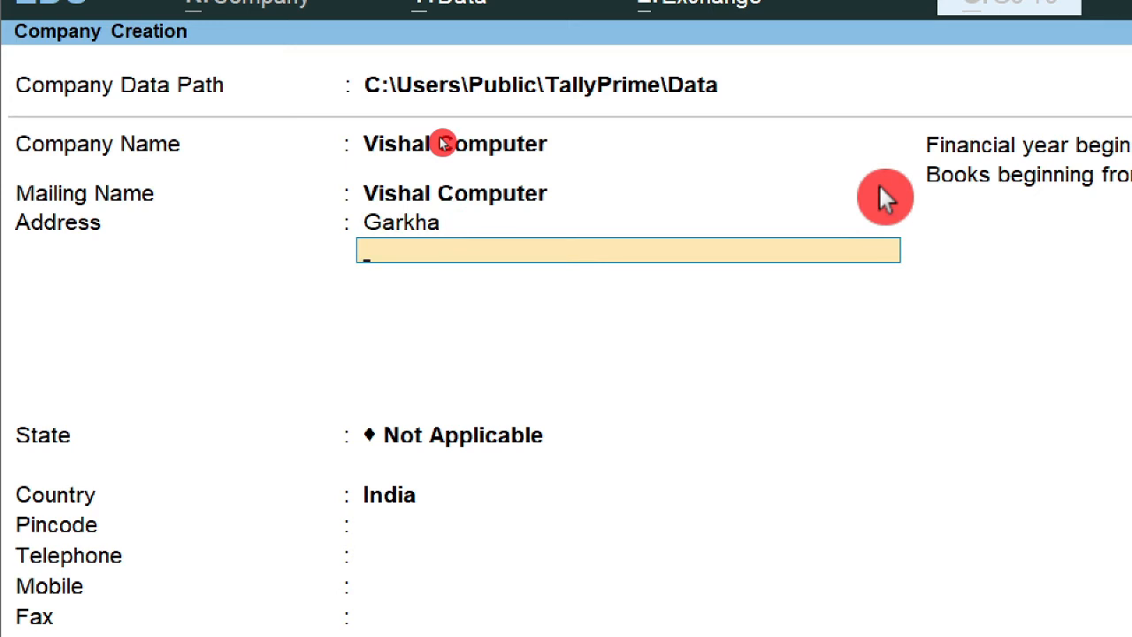
key(Return)
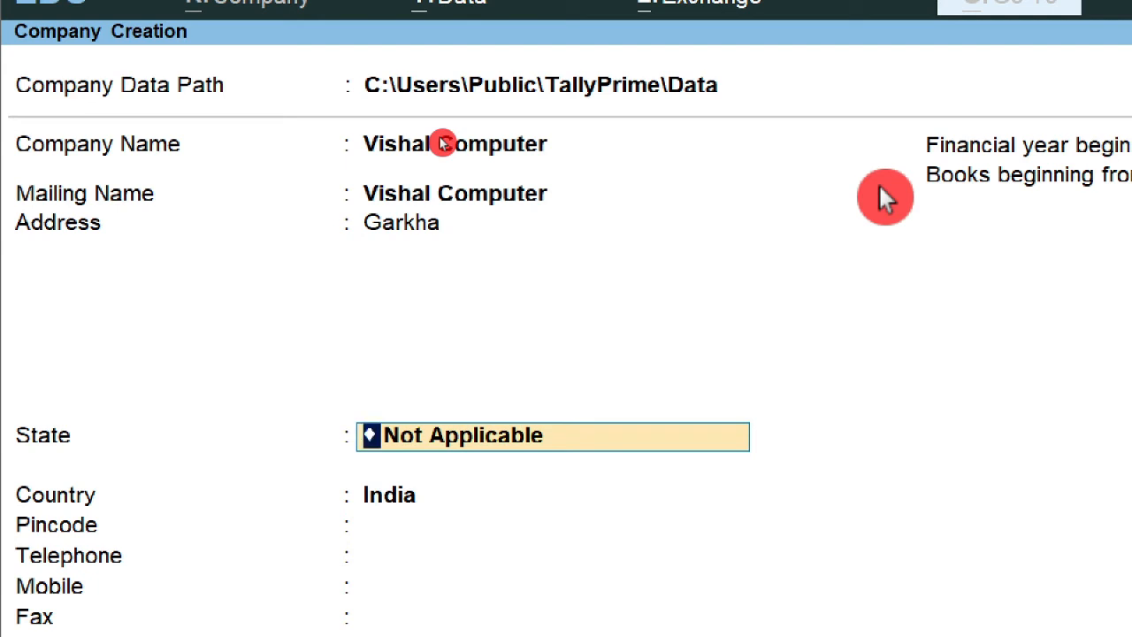
text(Bihar)
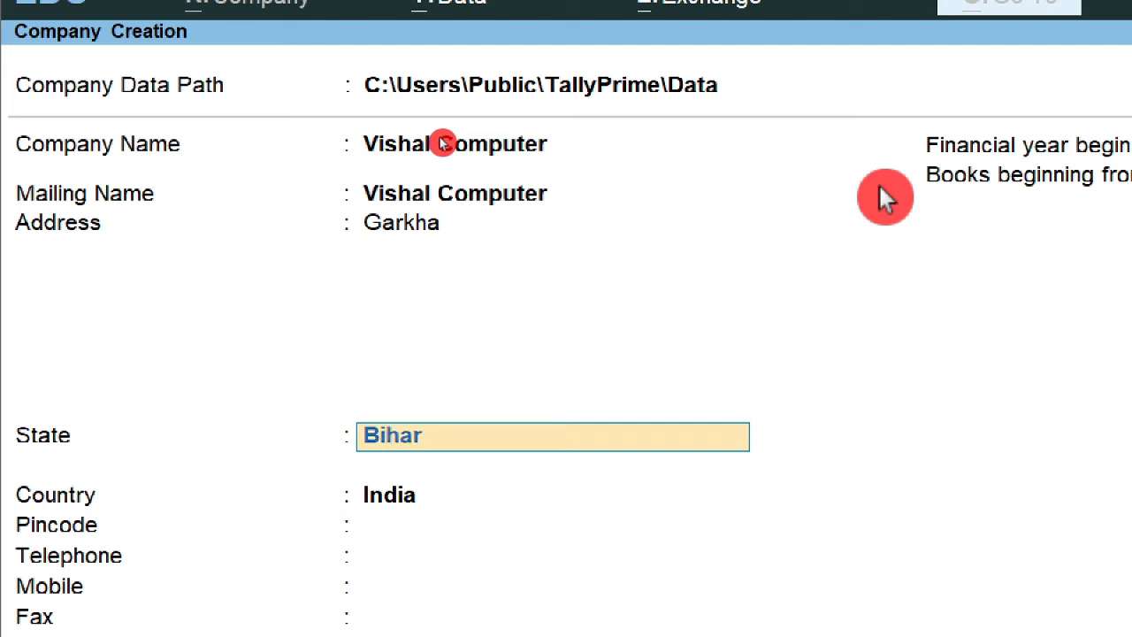
key(Return)
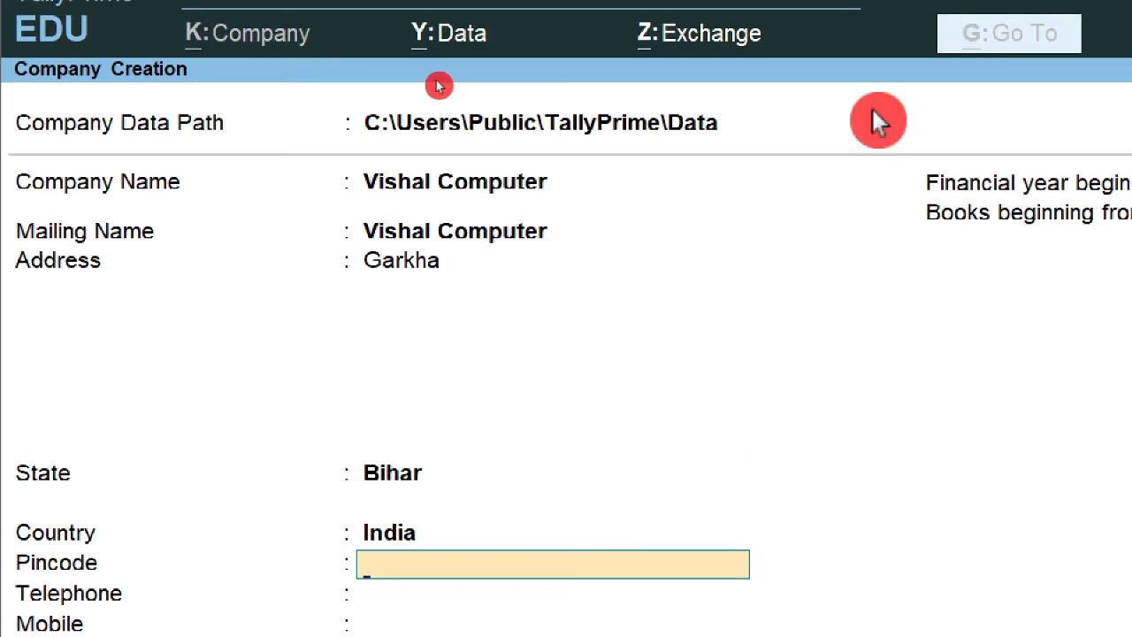
text(84132121)
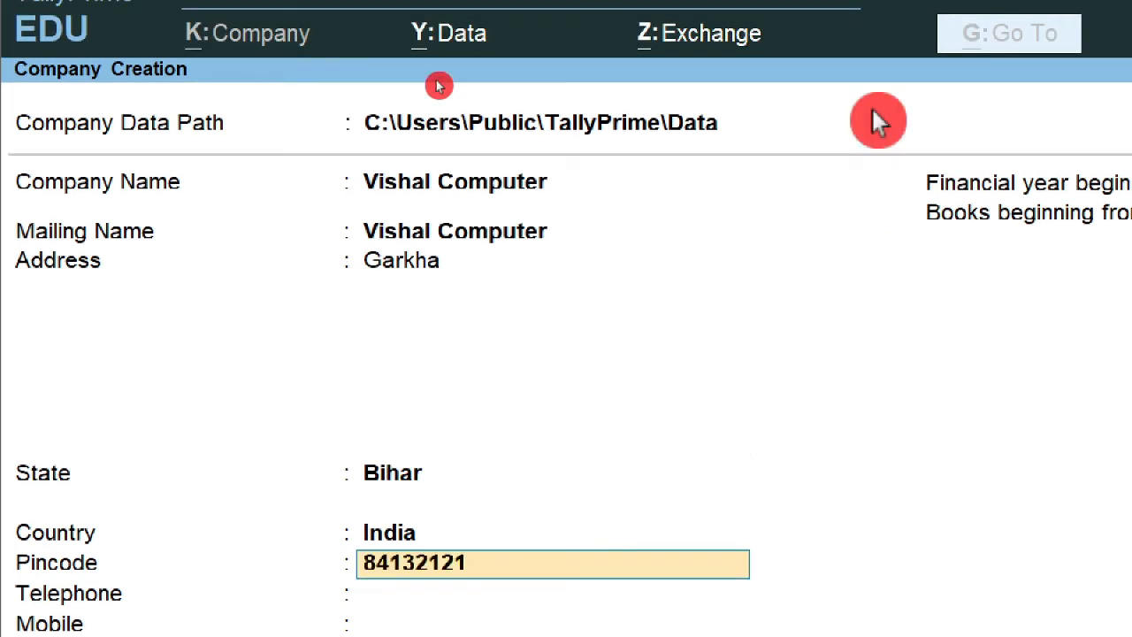
key(Return)
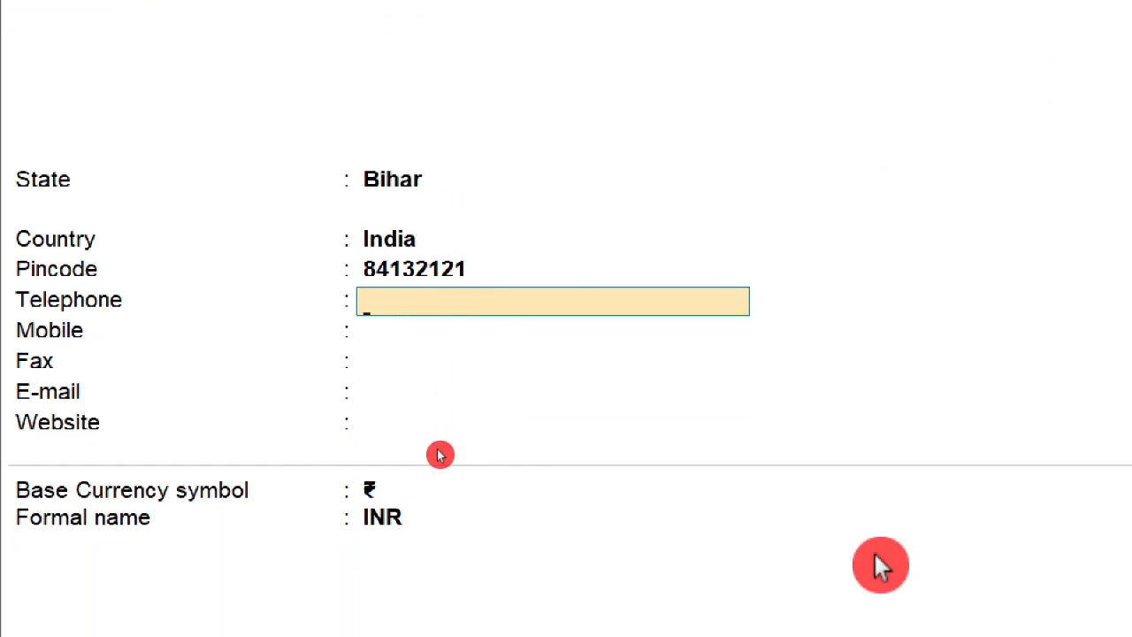
Enter the company's mobile number and e-mail address, leaving telephone, fax and website blank
key(Return)
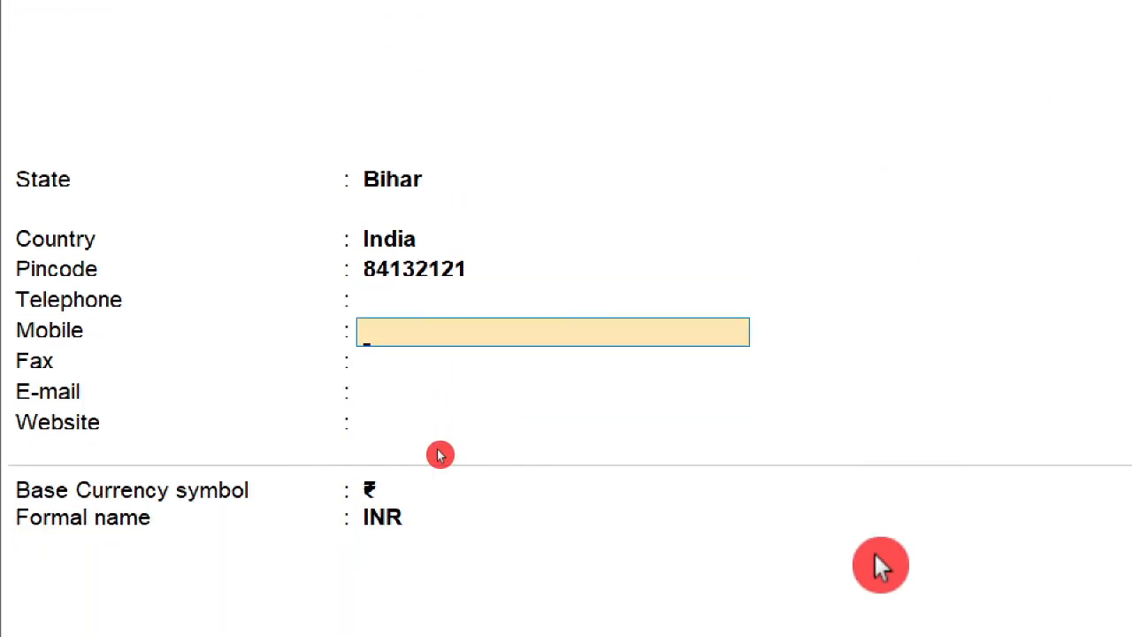
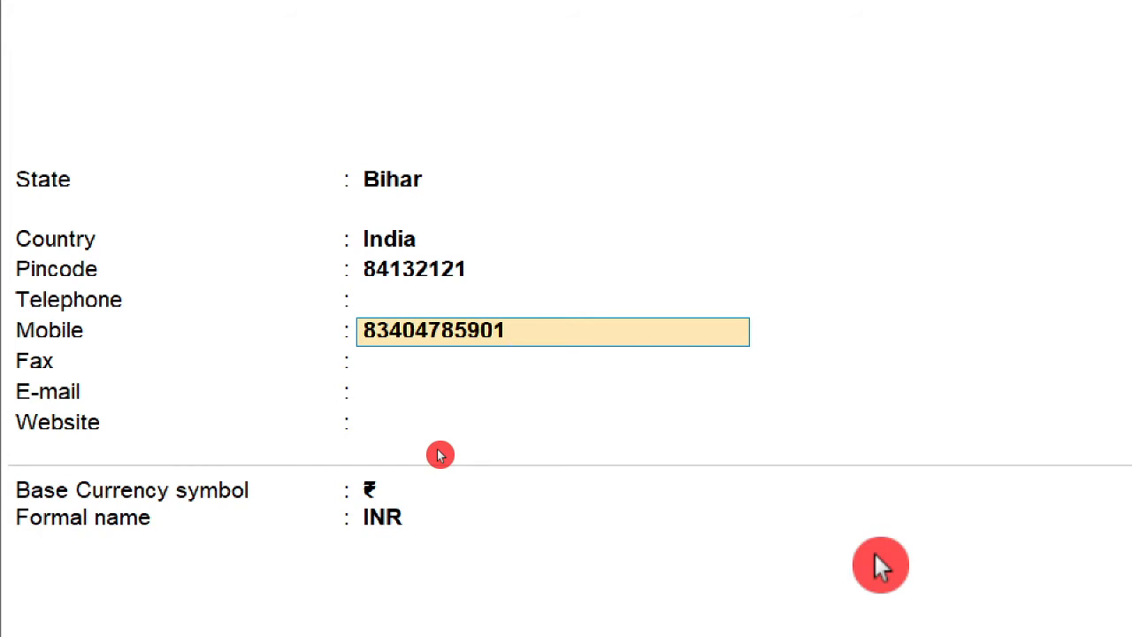
key(Return)
key(Return)
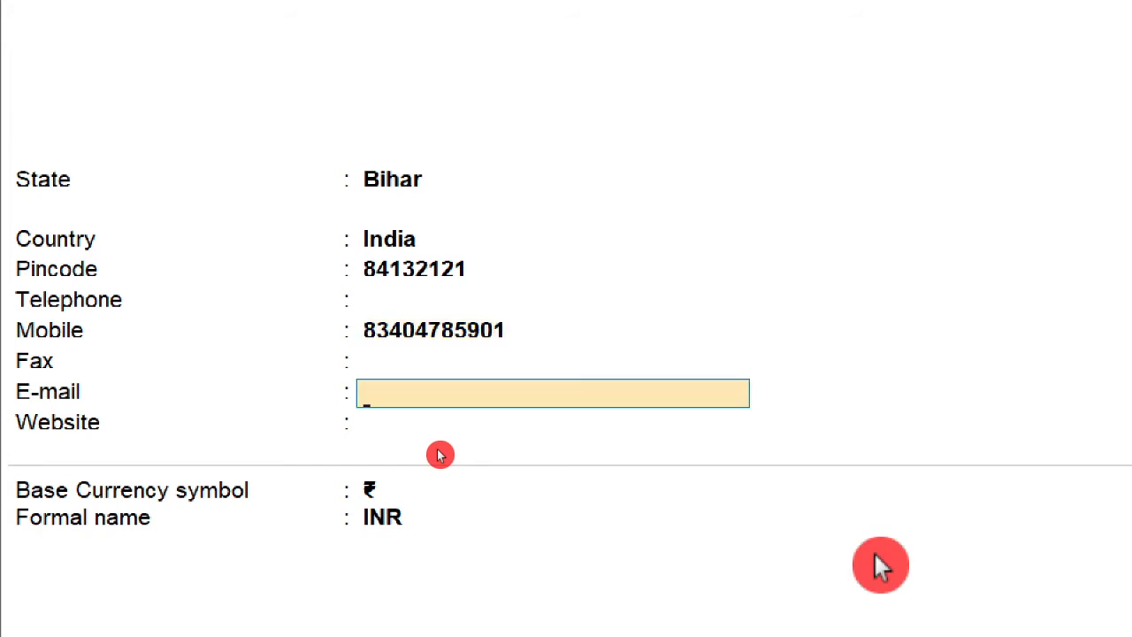
key(Return)
key(Up)
key(Up)
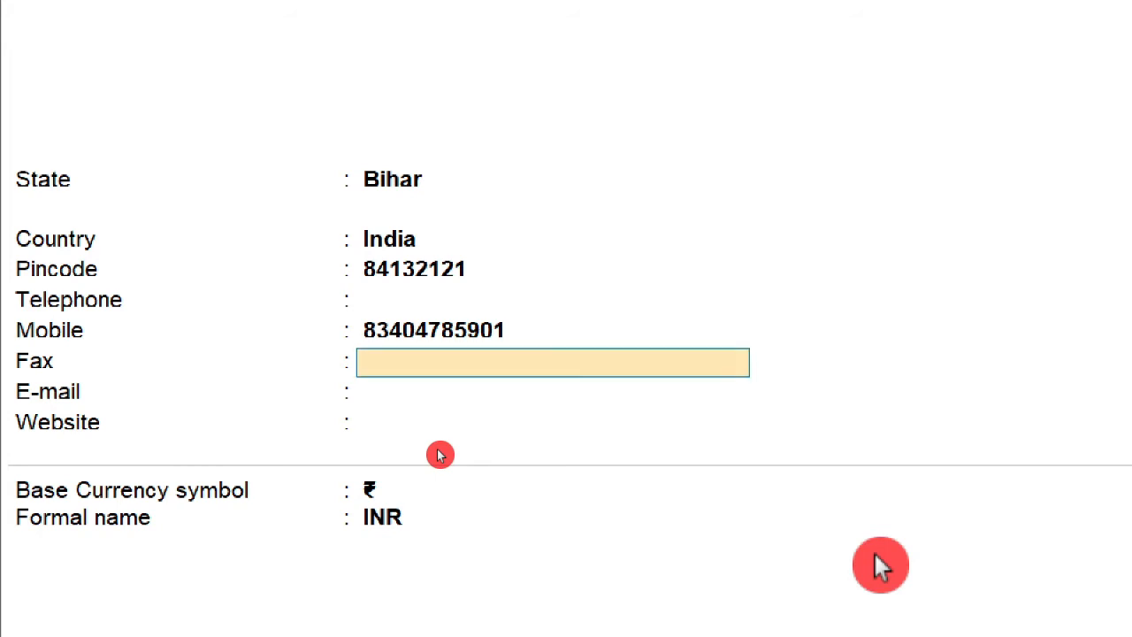
key(Return)
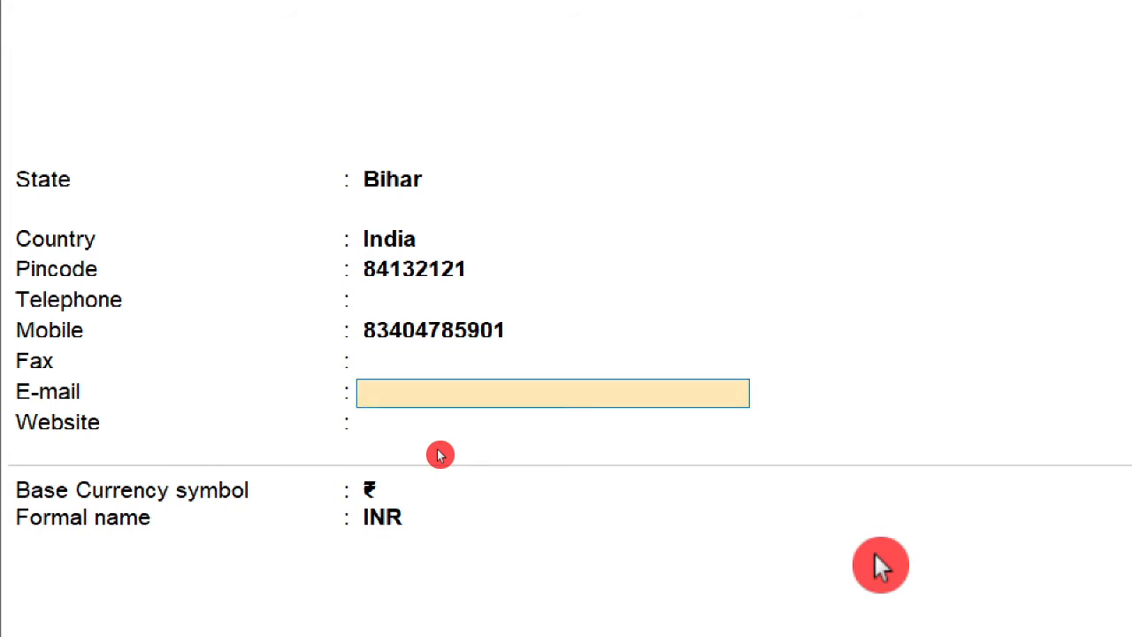
text(f)
key(BackSpace)
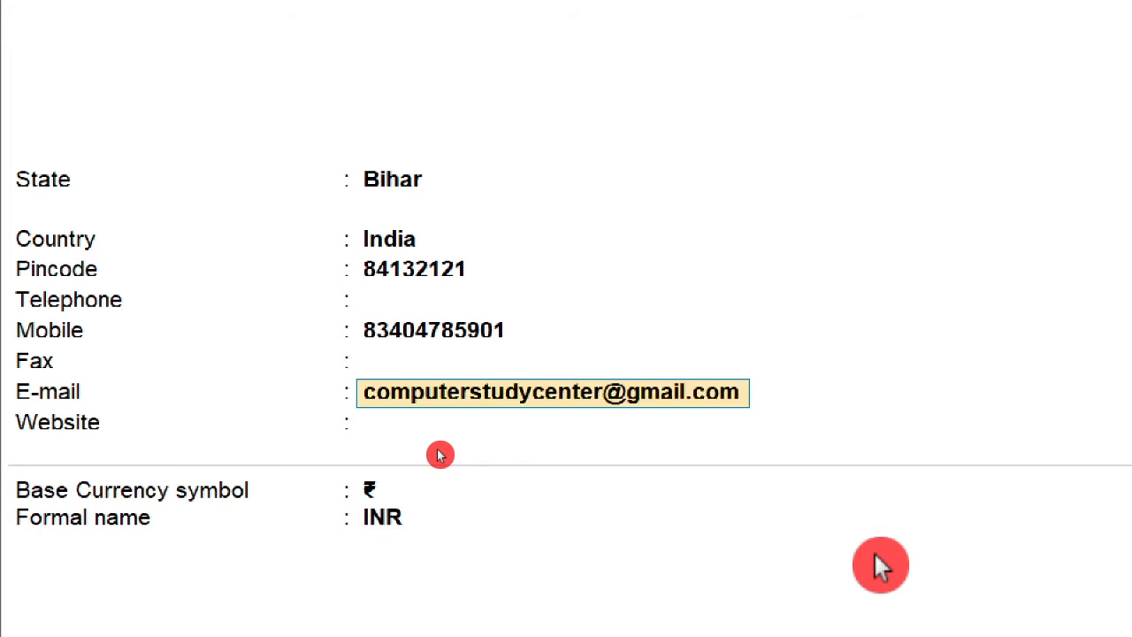
key(Return)
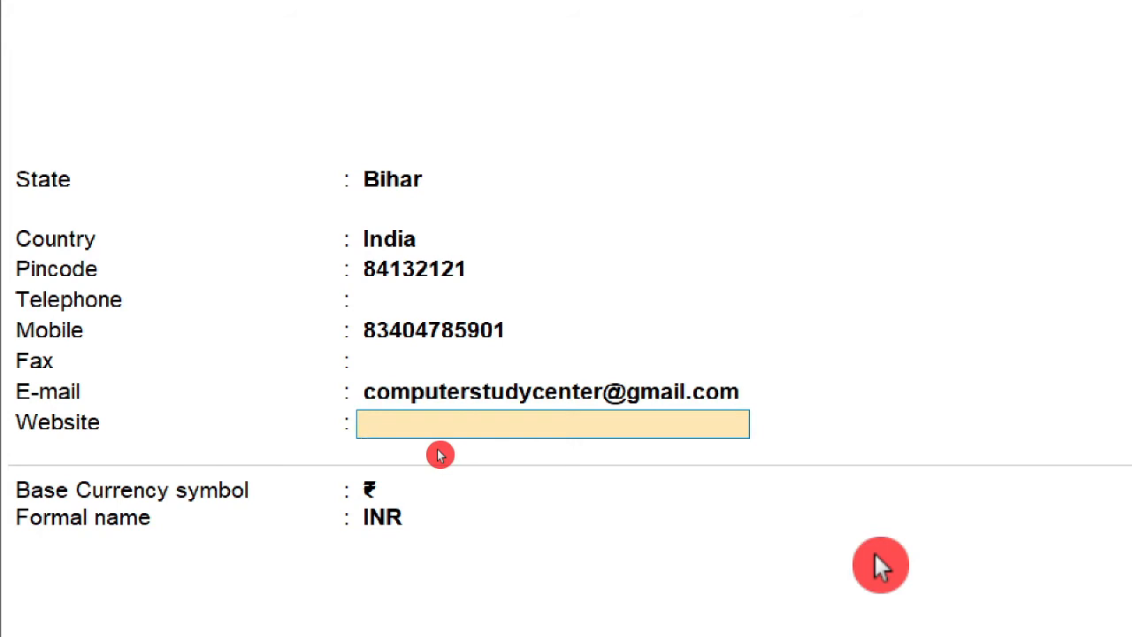
key(Return)
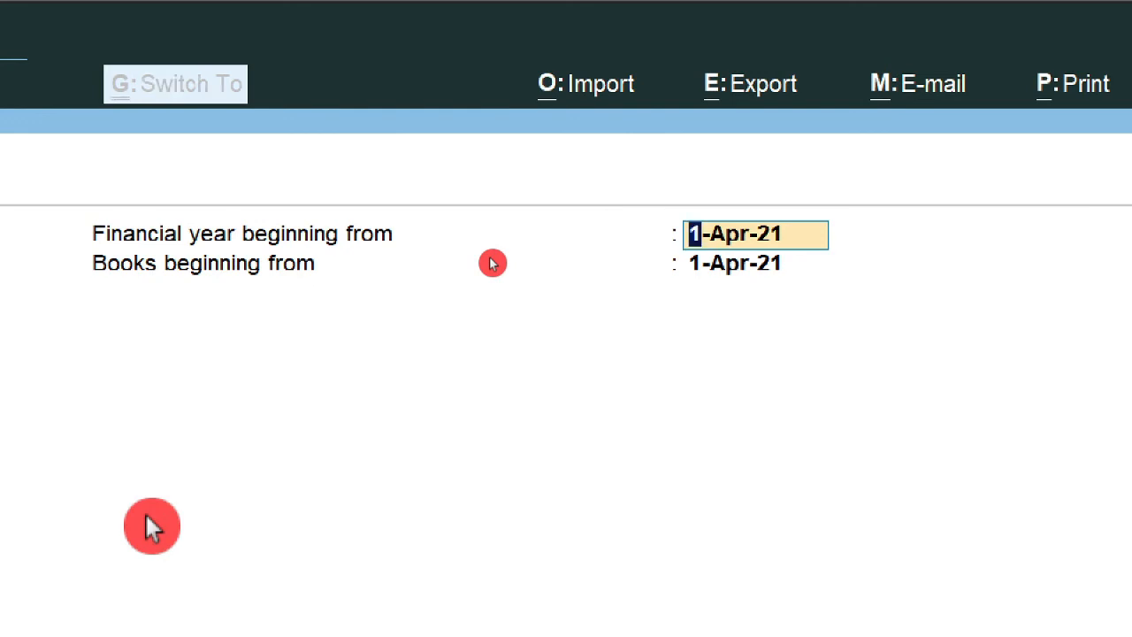
drag(385, 252, 449, 231)
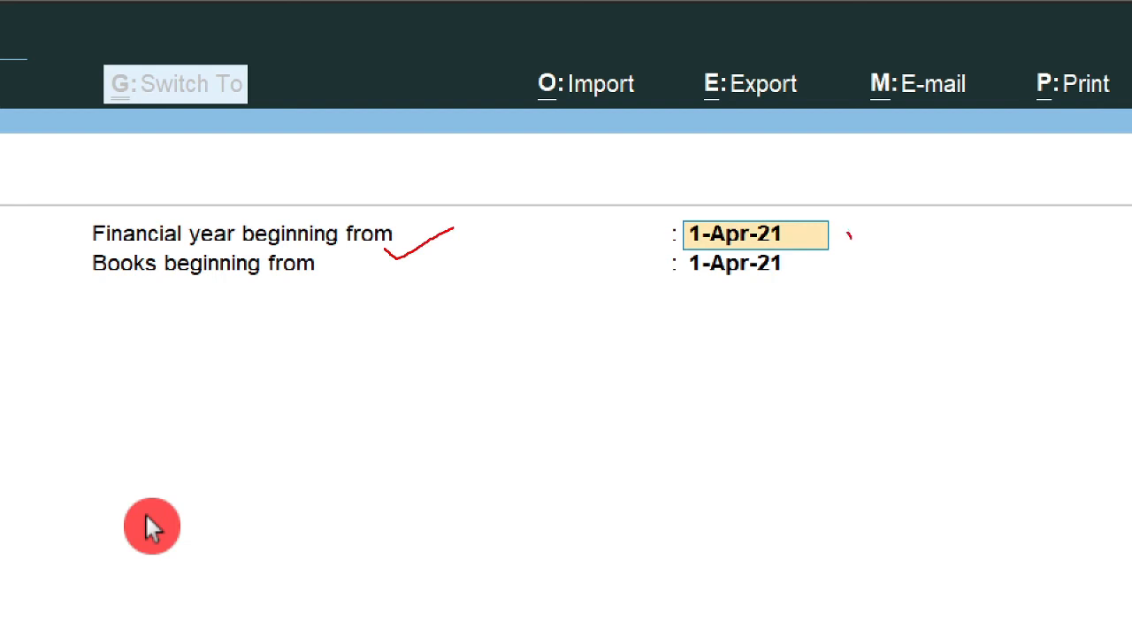
drag(848, 235, 905, 207)
drag(84, 275, 330, 280)
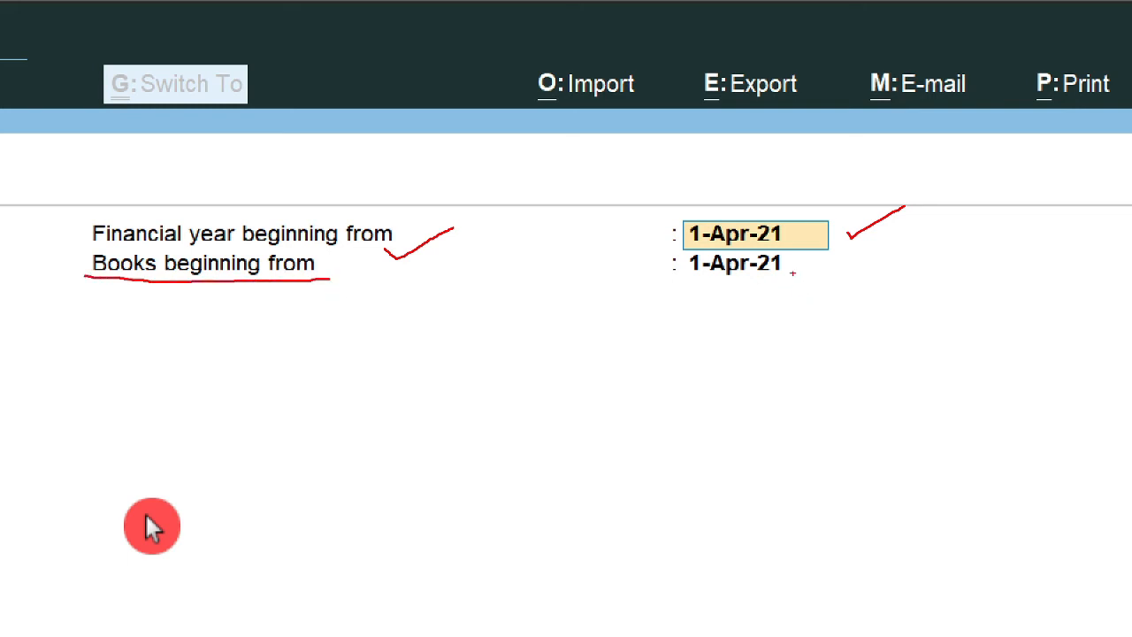
drag(838, 225, 846, 232)
drag(753, 246, 815, 245)
mouse_move(158, 323)
mouse_down()
mouse_move(167, 296)
mouse_move(177, 306)
mouse_up()
mouse_move(617, 352)
mouse_down()
mouse_move(645, 351)
mouse_move(612, 385)
mouse_up()
drag(650, 336, 652, 341)
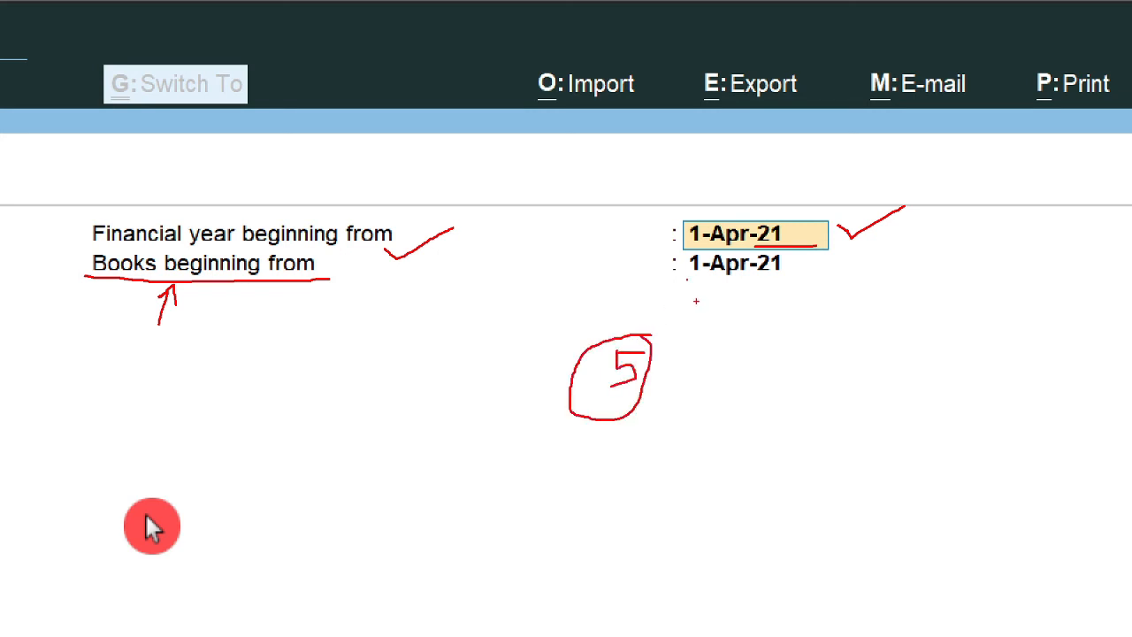
mouse_move(695, 298)
mouse_down()
mouse_move(696, 318)
mouse_move(709, 305)
mouse_move(711, 317)
mouse_move(728, 307)
mouse_move(732, 319)
mouse_move(800, 313)
mouse_move(794, 344)
mouse_move(847, 314)
mouse_up()
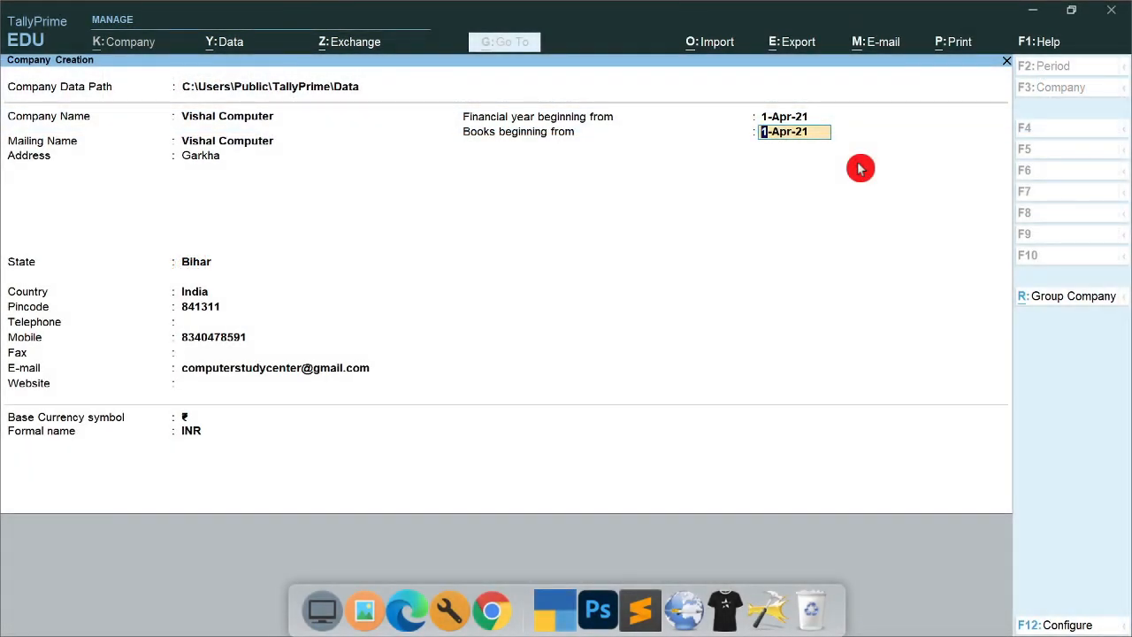
Accept 1-Apr-21 as books beginning date and the rupee as base currency symbol
key(Return)
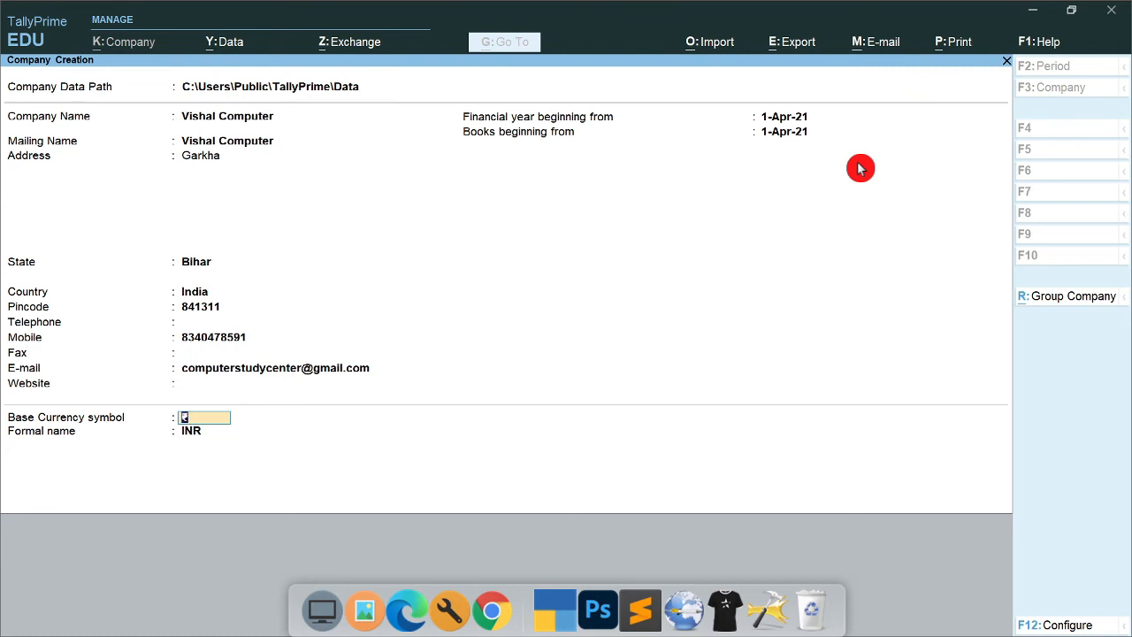
key(Return)
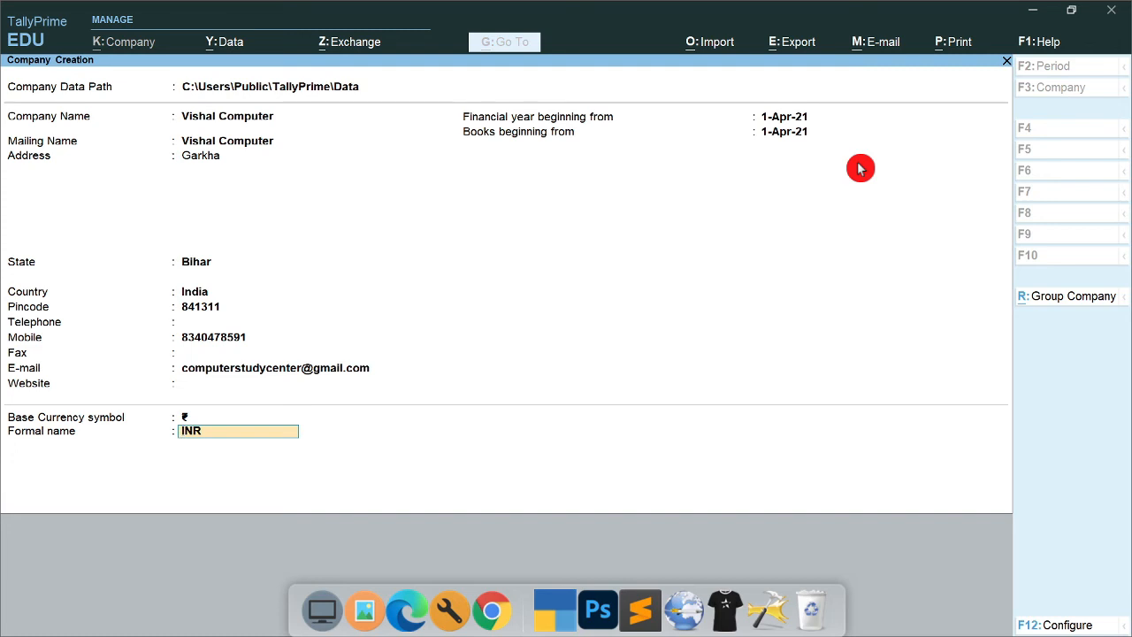
key(Return)
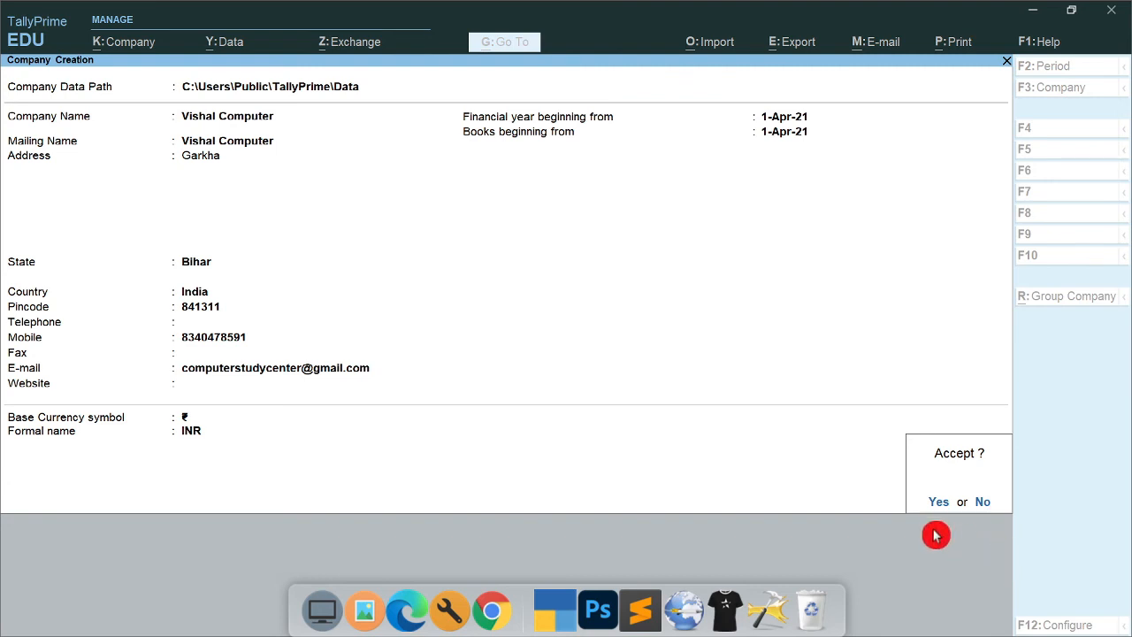
Confirm creation of Vishal Computer, then drag over areas of the Company Features screen
key(y)
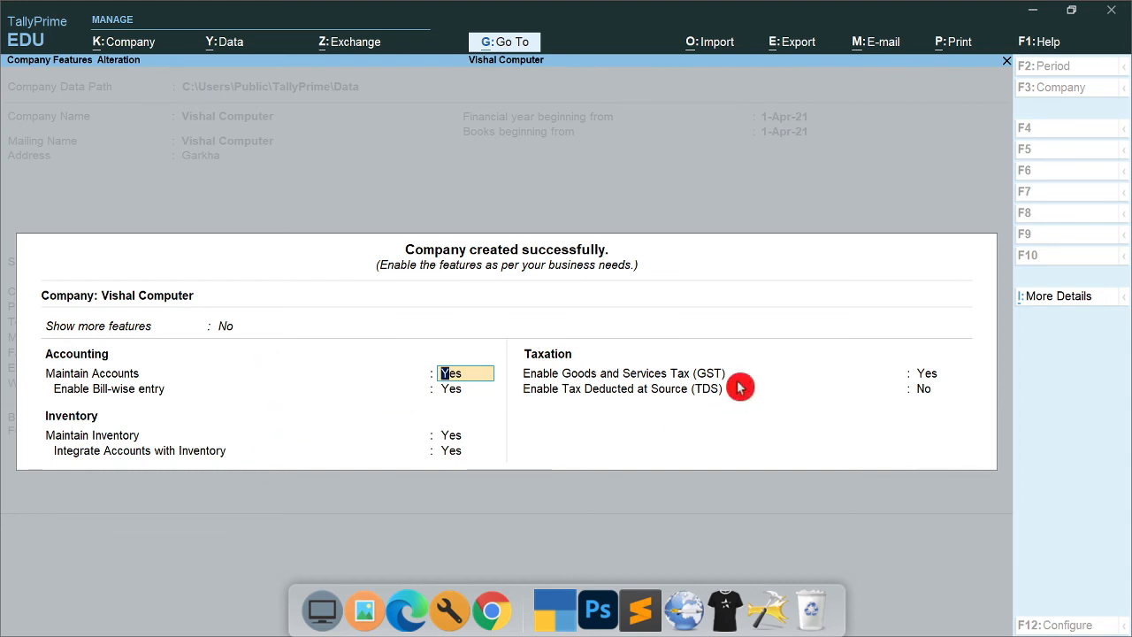
key(ctrl)
mouse_move(32, 341)
mouse_down()
mouse_move(131, 392)
mouse_move(504, 405)
mouse_up()
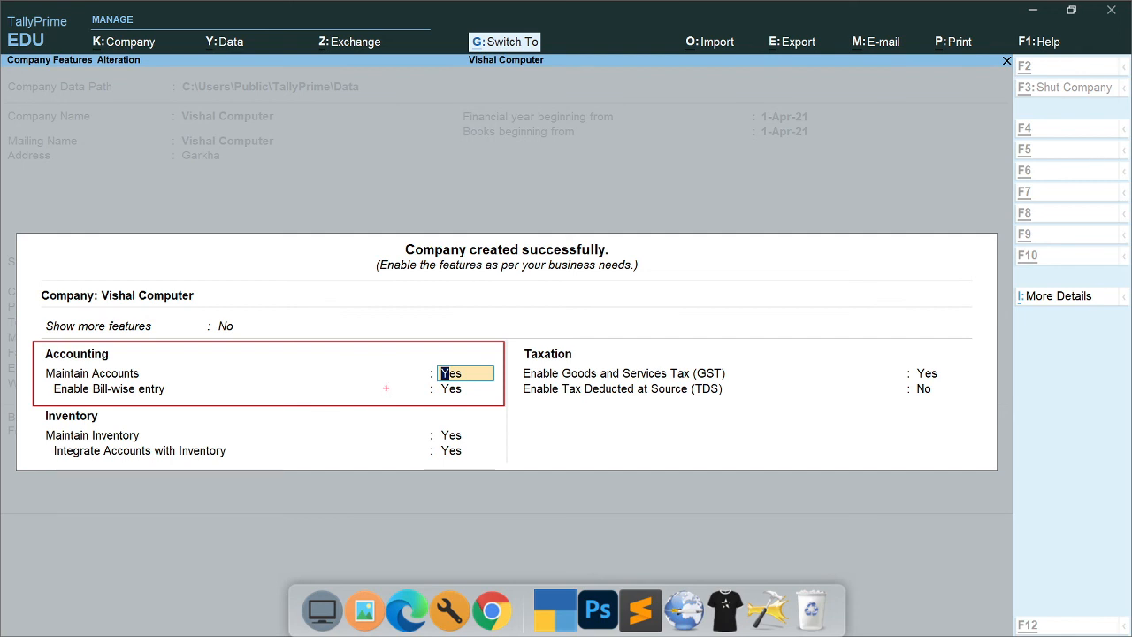
key(ctrl+z)
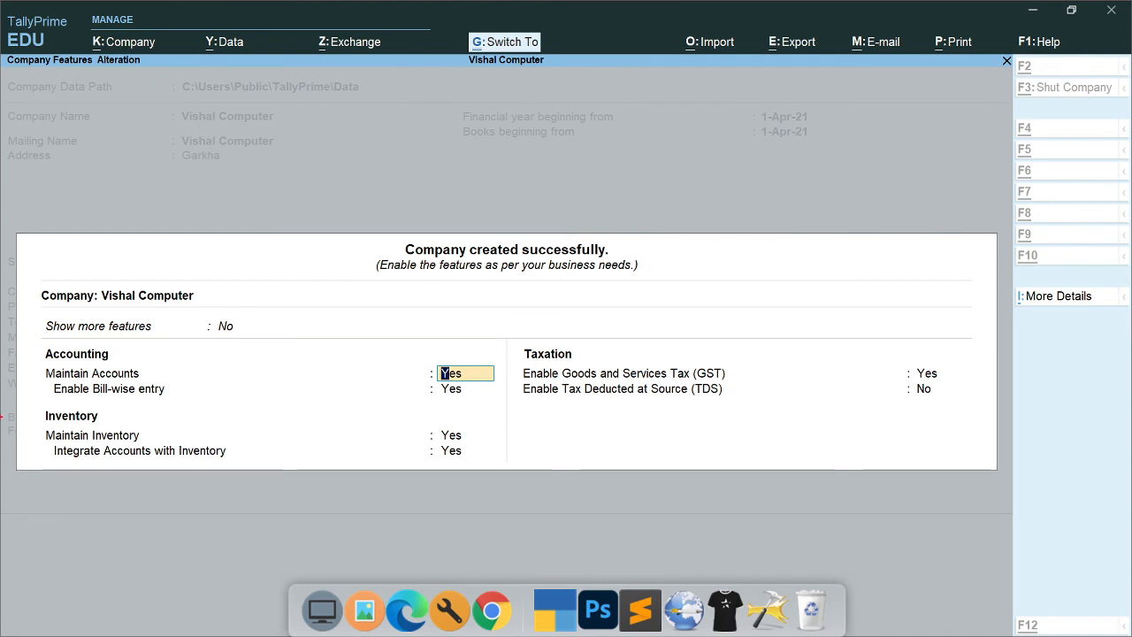
mouse_move(33, 401)
mouse_down()
mouse_move(374, 480)
mouse_move(518, 475)
mouse_move(502, 467)
mouse_up()
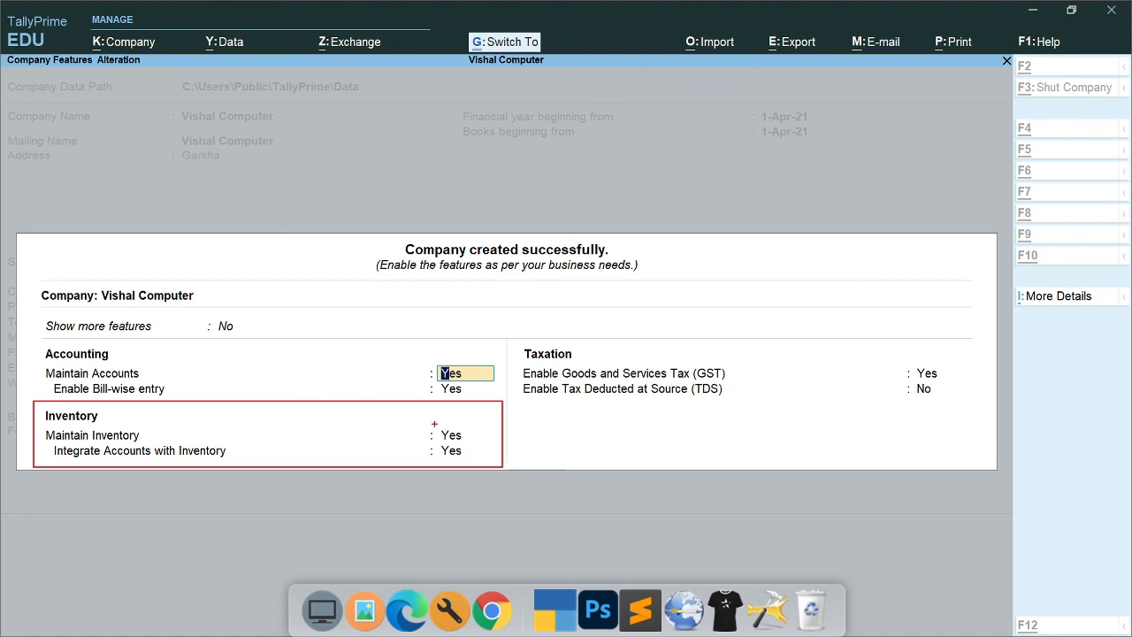
drag(437, 431, 407, 403)
key(ctrl+z)
drag(876, 341, 949, 434)
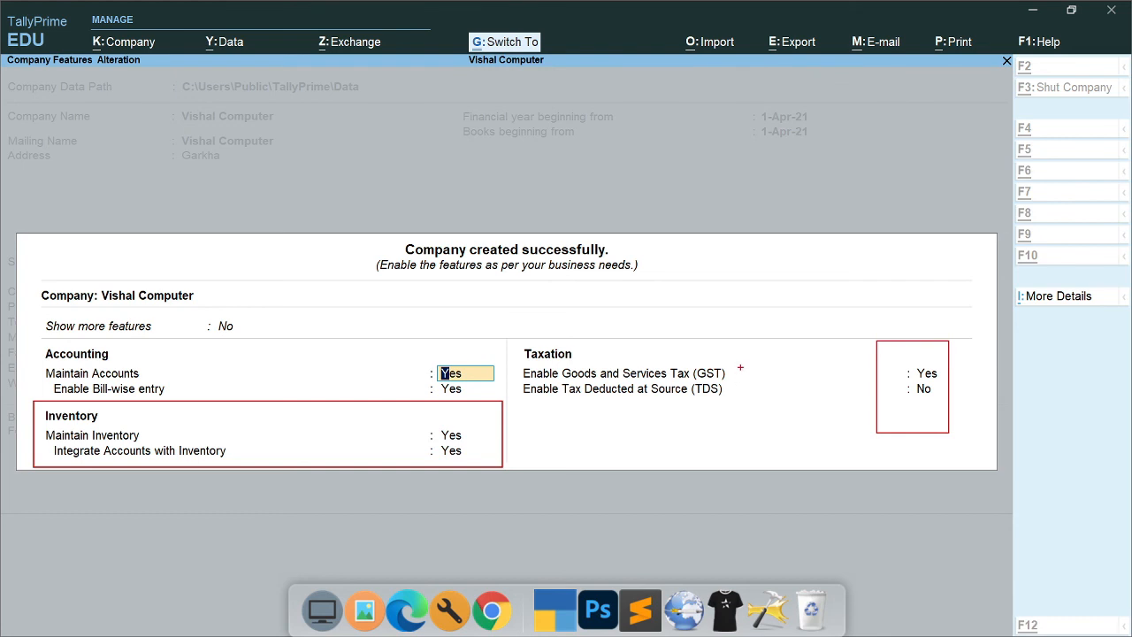
drag(742, 368, 784, 364)
drag(746, 401, 788, 400)
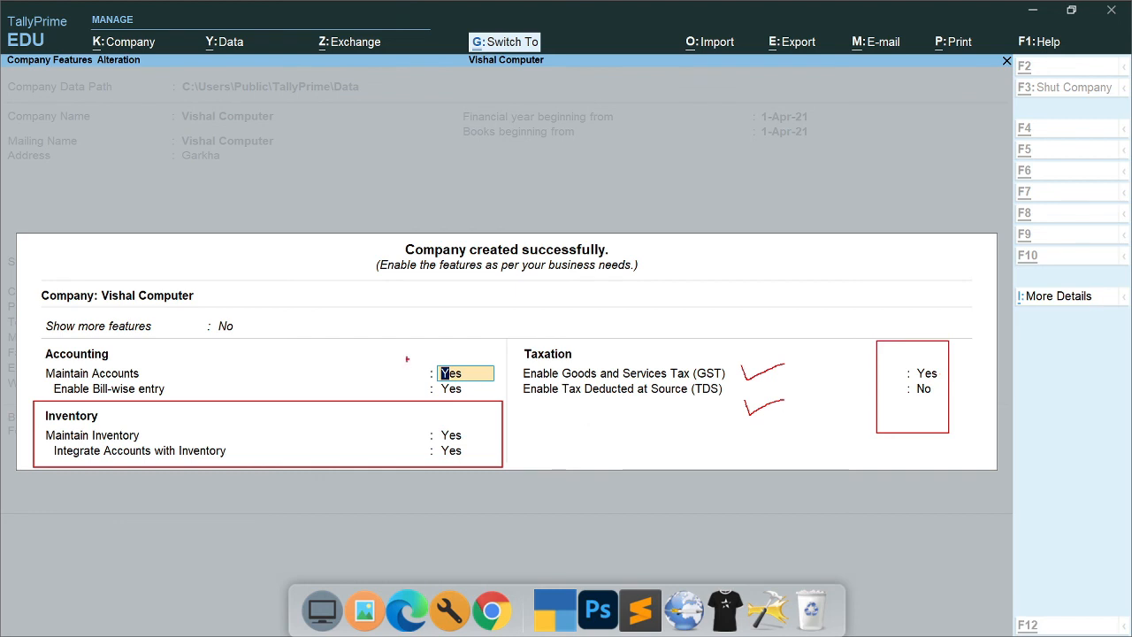
drag(403, 354, 499, 473)
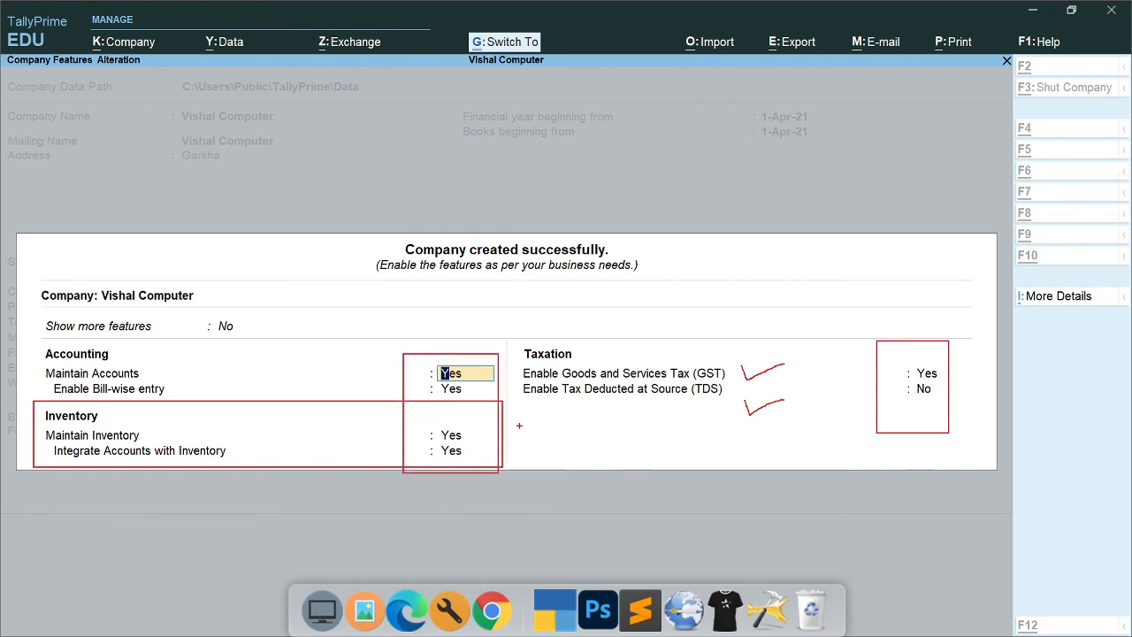
key(Escape)
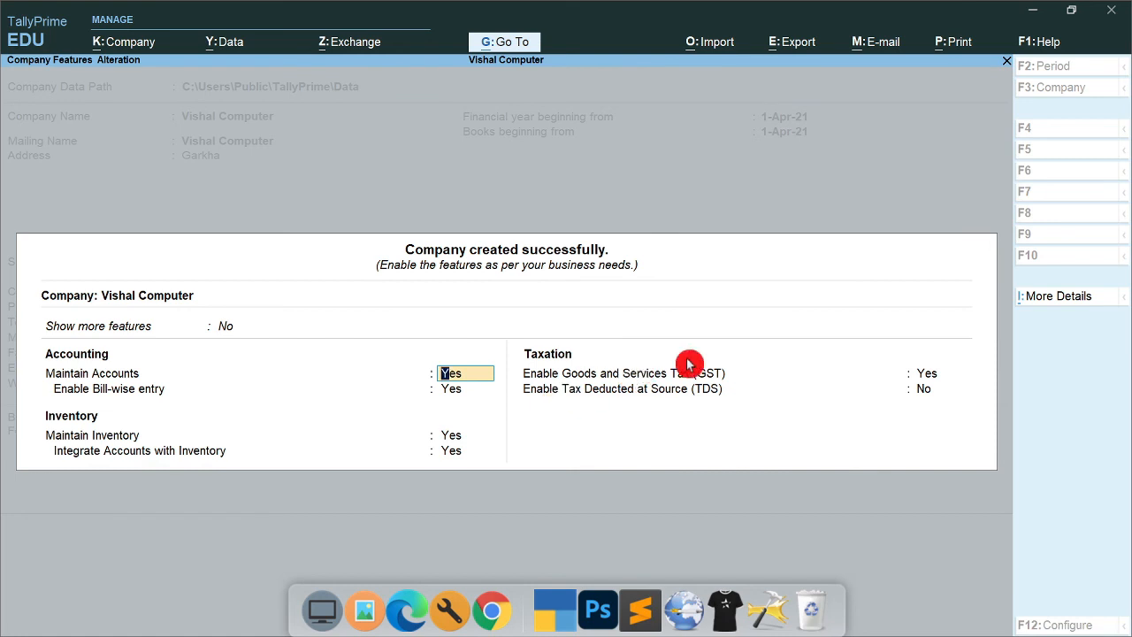
Set Enable Goods and Services Tax to No and leave TDS off
key(Return)
key(Return)
key(Return)
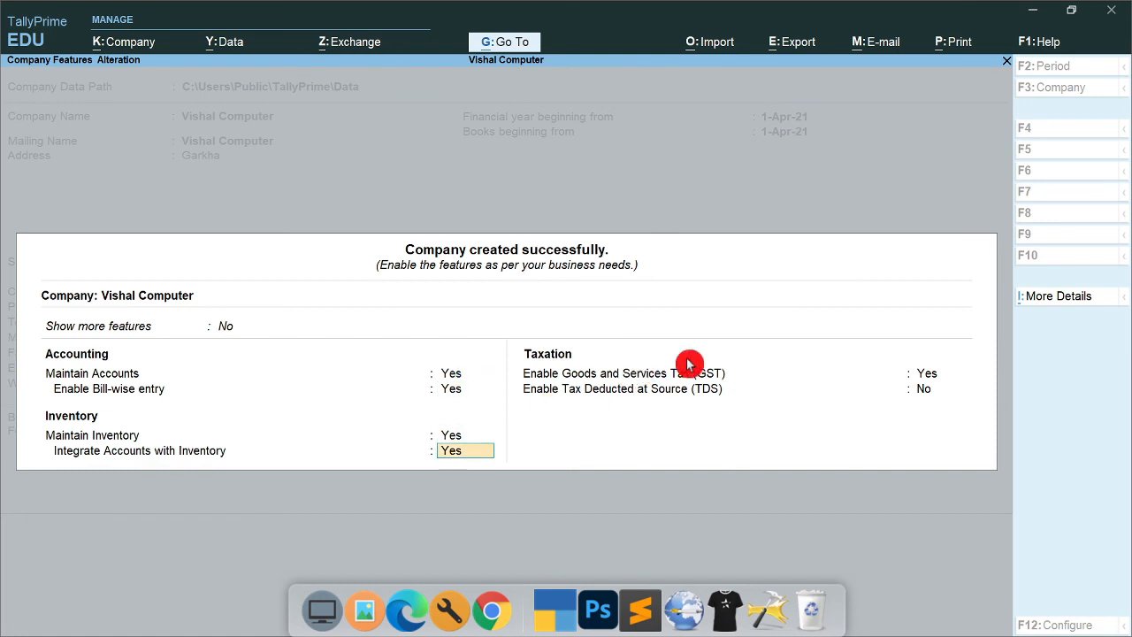
key(Return)
text(n)
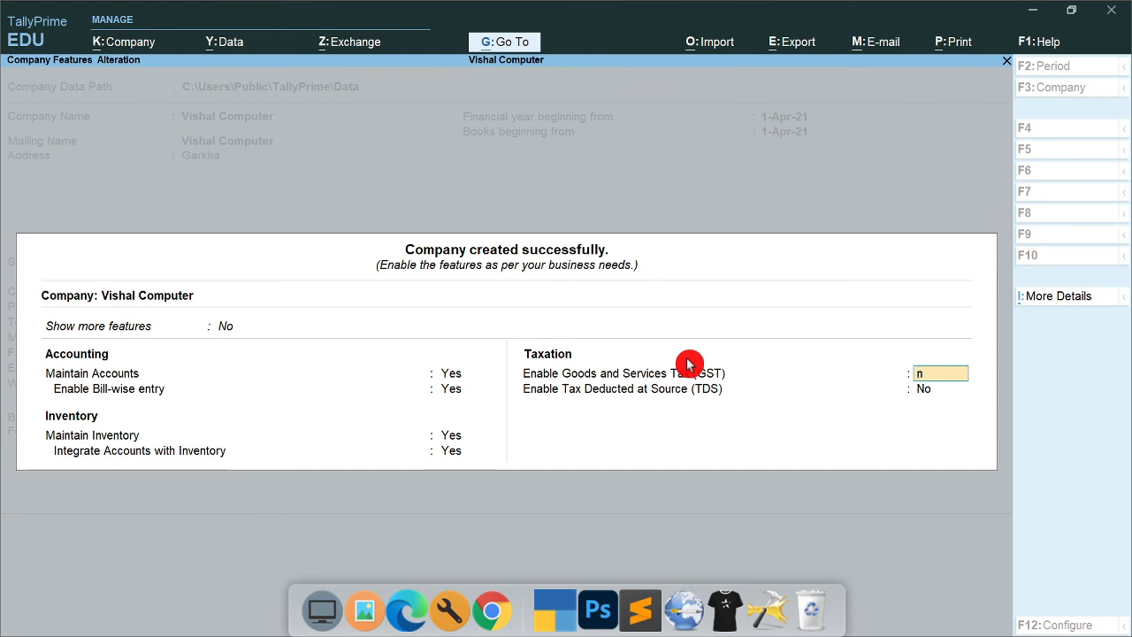
key(Return)
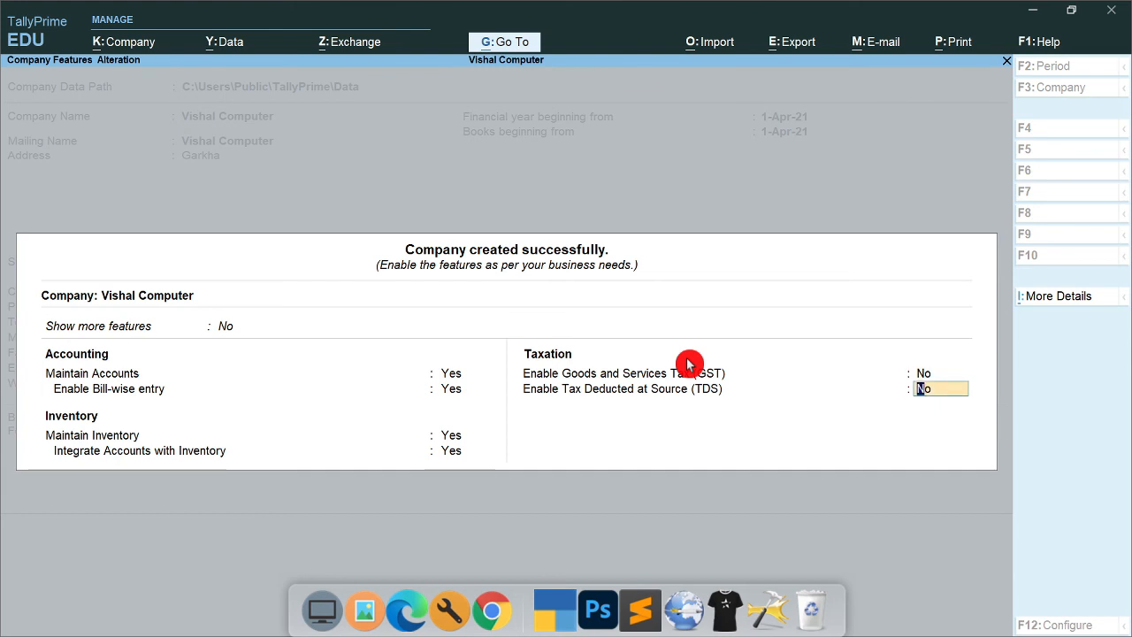
key(Return)
key(Return)
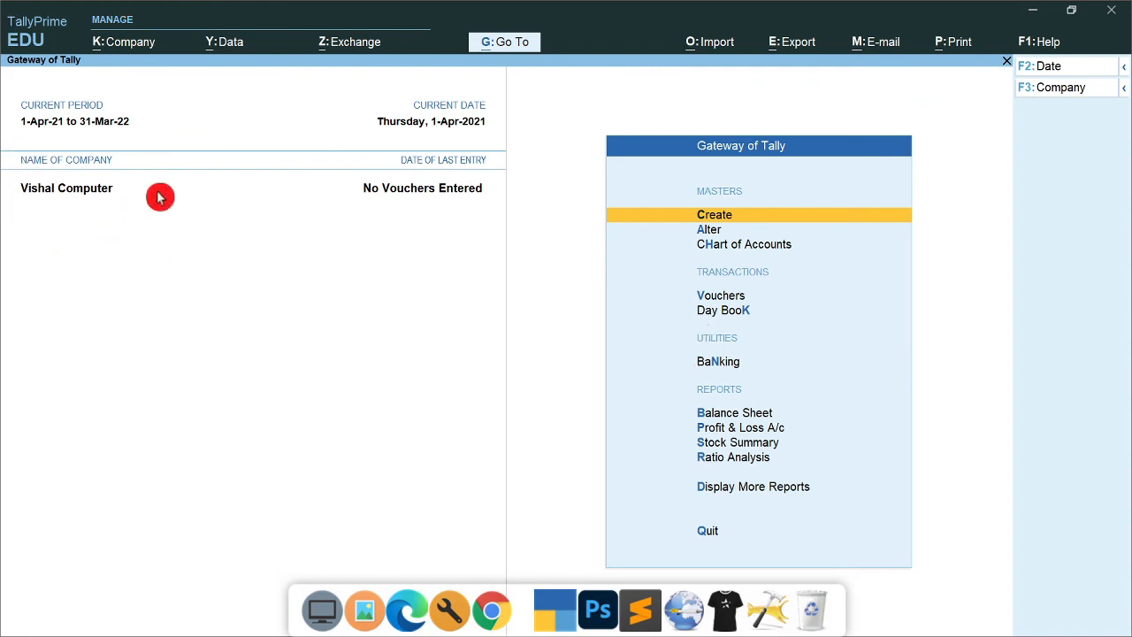
key(ctrl)
key(ctrl+2)
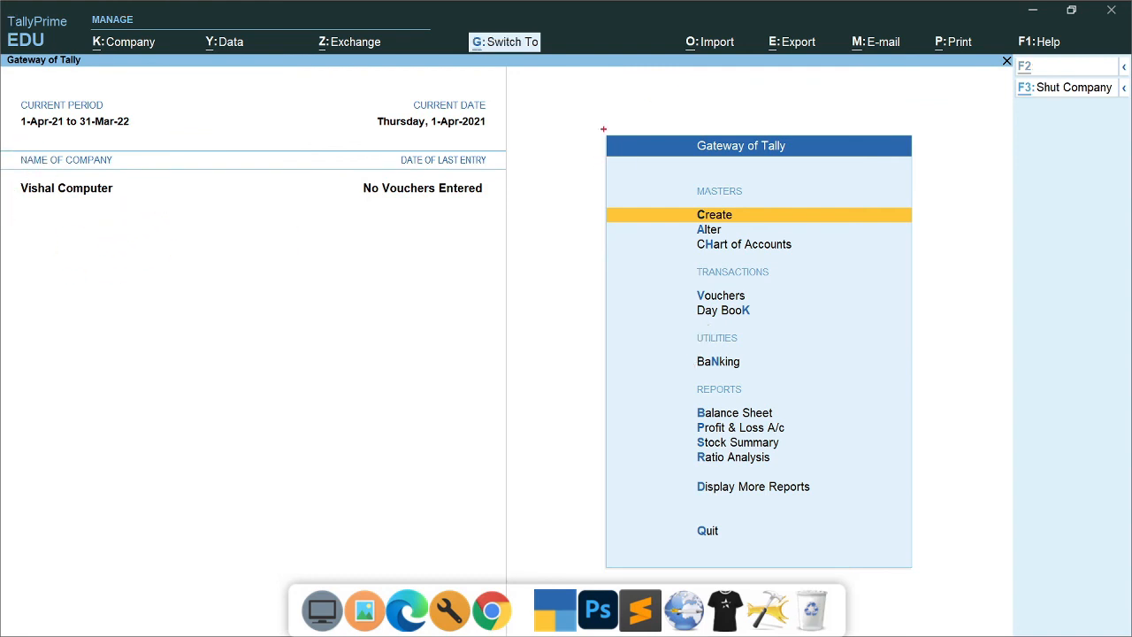
mouse_move(600, 123)
mouse_down()
mouse_move(808, 469)
mouse_move(921, 556)
mouse_move(928, 578)
mouse_up()
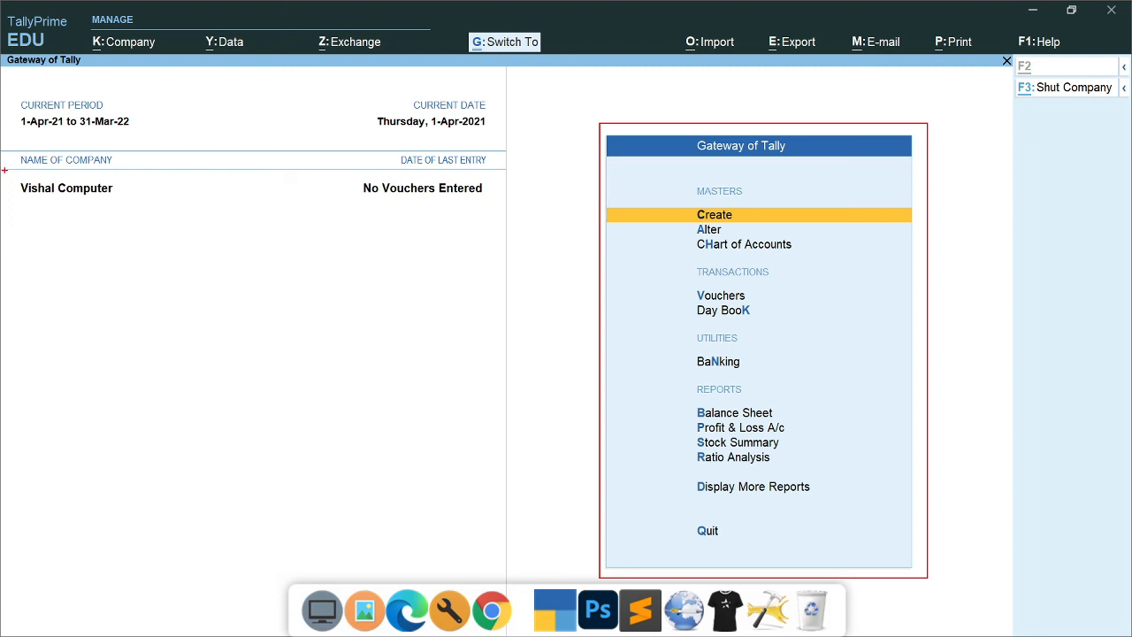
mouse_move(6, 176)
mouse_down()
mouse_move(71, 207)
mouse_move(139, 207)
mouse_up()
mouse_move(74, 250)
mouse_down()
mouse_move(89, 270)
mouse_move(185, 193)
mouse_up()
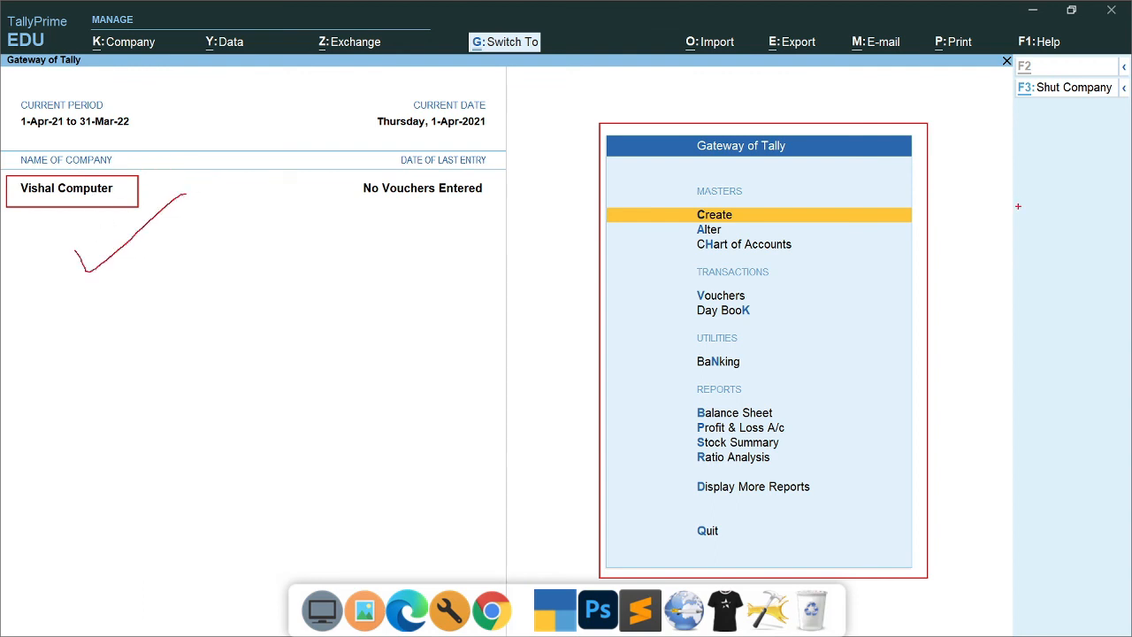
mouse_move(1008, 61)
mouse_down()
mouse_move(1025, 88)
mouse_move(1130, 627)
mouse_up()
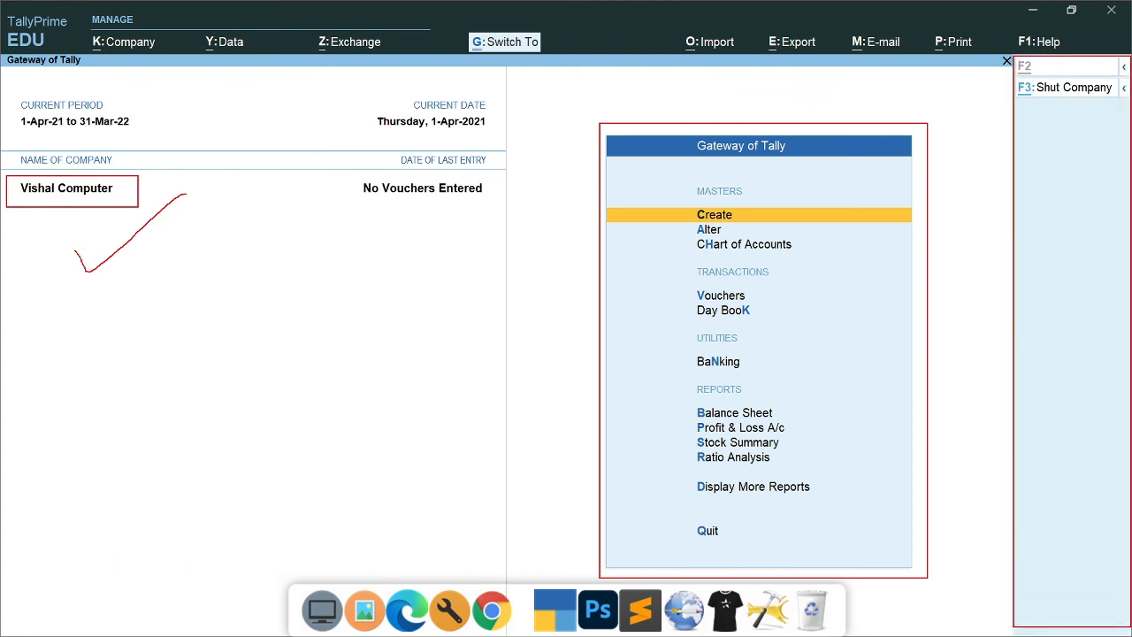
mouse_move(964, 295)
mouse_down()
mouse_move(1001, 300)
mouse_move(969, 338)
mouse_up()
mouse_move(695, 84)
mouse_down()
mouse_move(699, 129)
mouse_move(708, 117)
mouse_up()
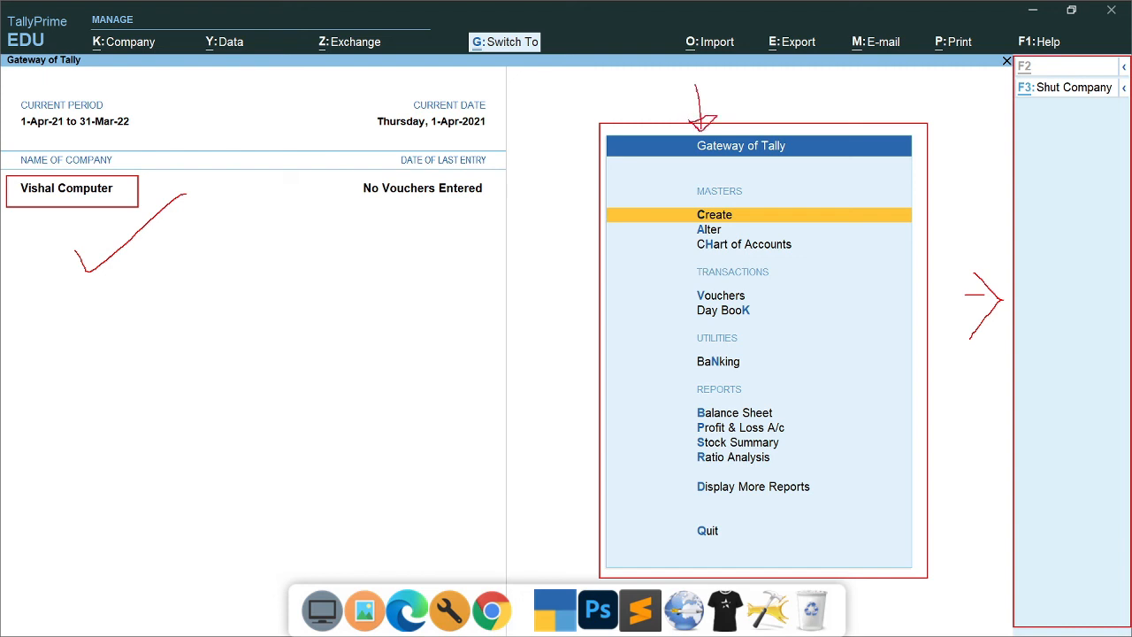